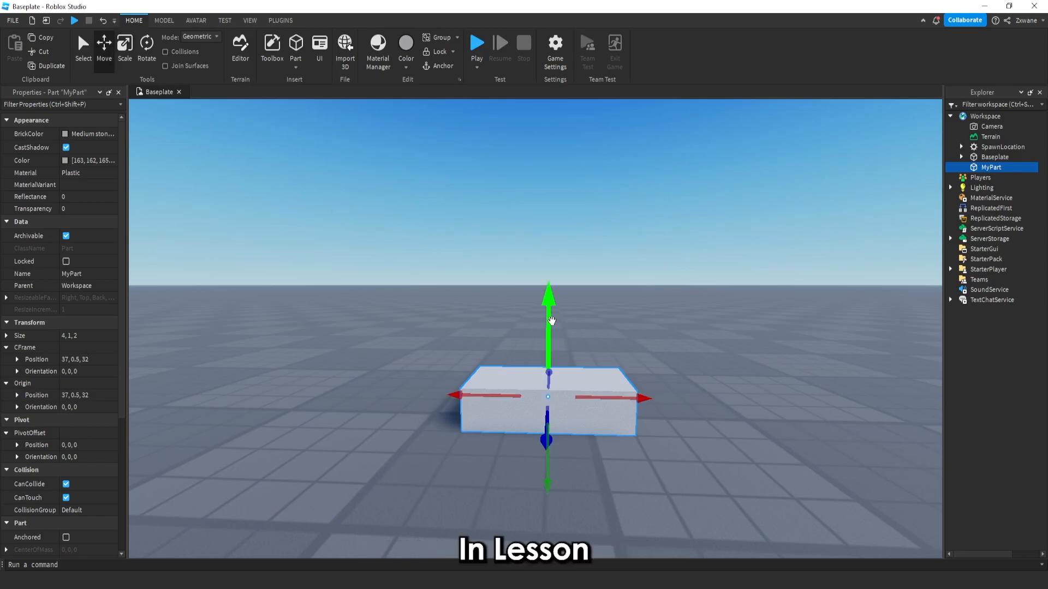
left_click_drag(552, 321, 561, 150)
left_click_drag(586, 230, 551, 236)
right_click_drag(552, 236, 555, 241)
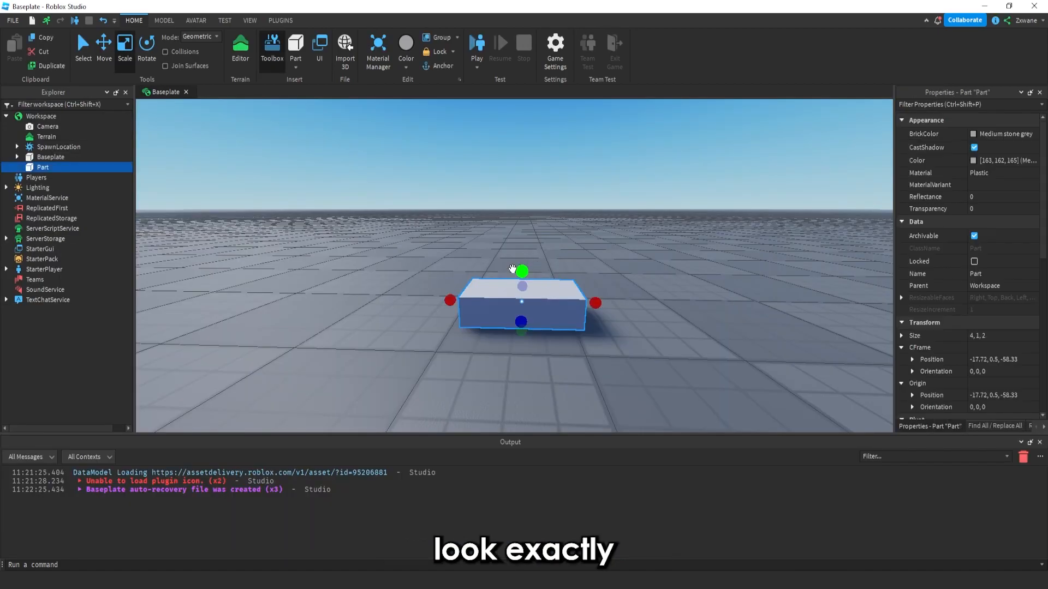
scroll(517, 233, "up", 3)
left_click_drag(517, 233, 507, 256, "shift")
scroll(484, 193, "up", 2)
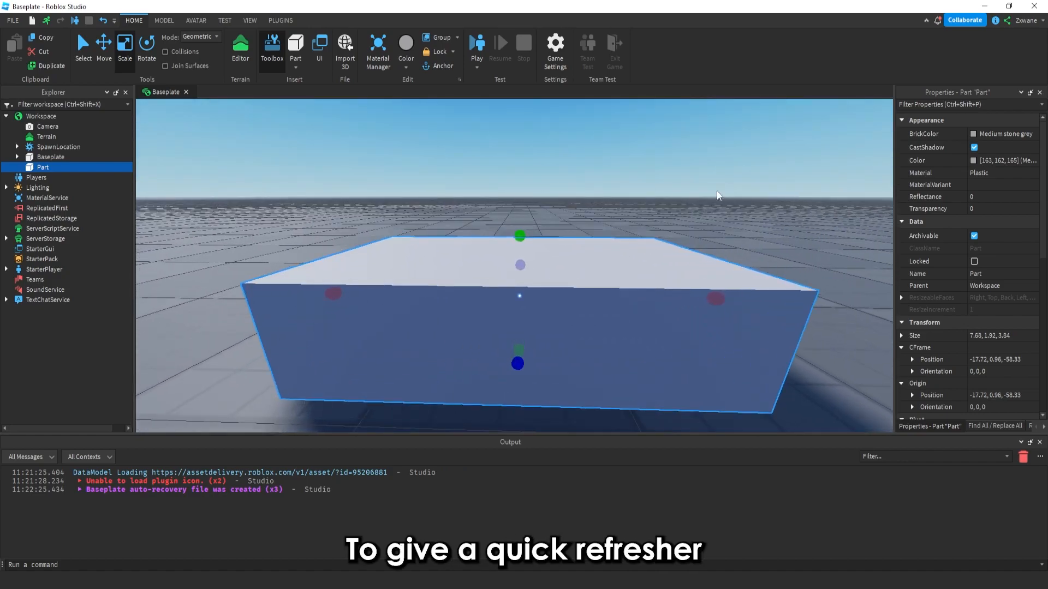
Try picking a different material for the part from the Material list
left_click(980, 173)
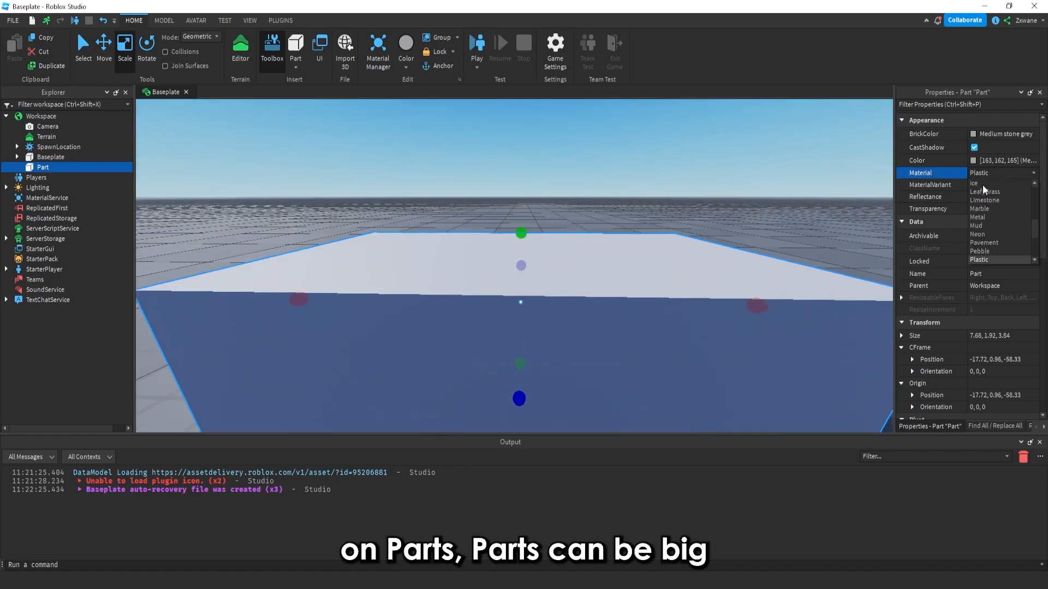
scroll(984, 188, "up", 3)
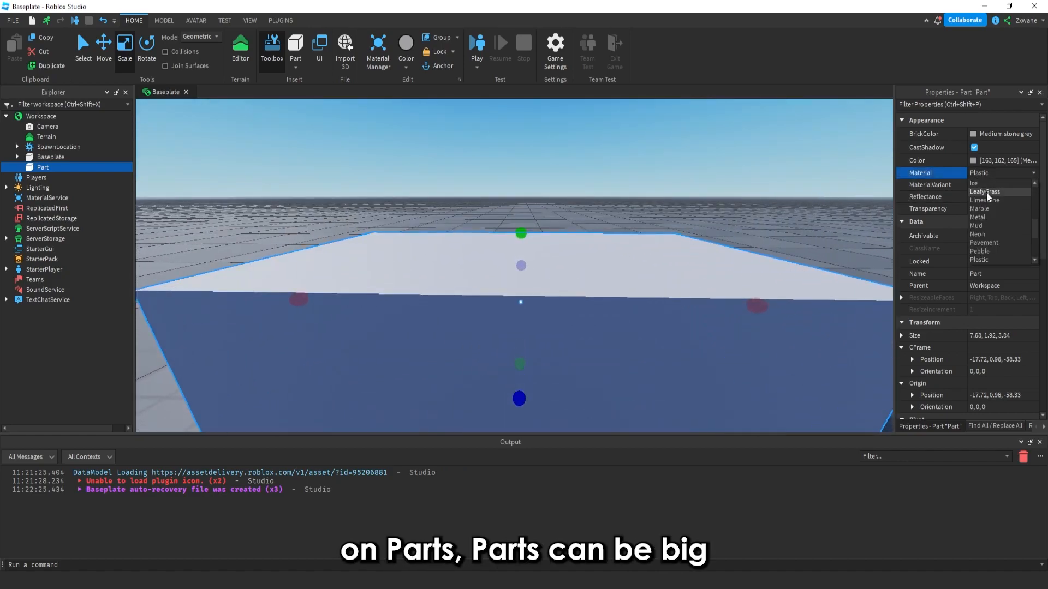
scroll(991, 192, "up", 1)
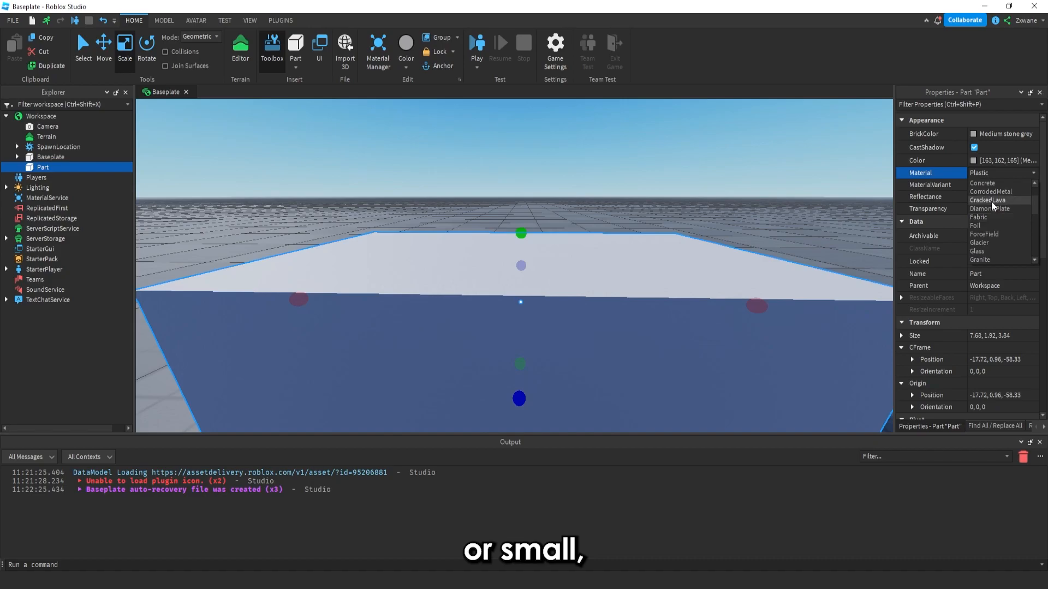
left_click(990, 205)
key("s")
key("a")
right_click_drag(759, 200, 761, 200)
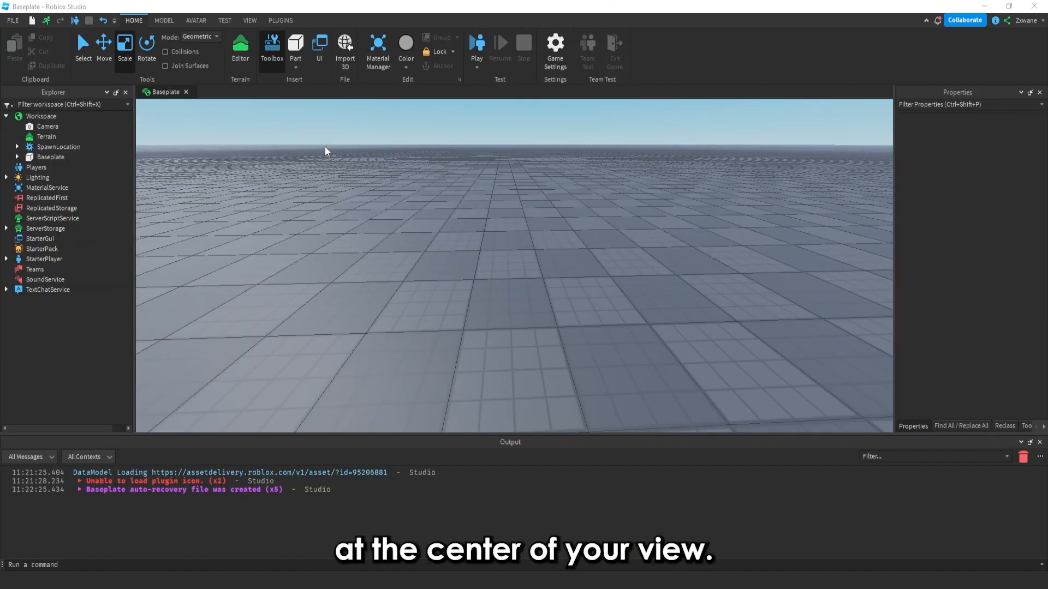
Insert a new block part into the workspace and switch to the Move tool
left_click(296, 47)
left_click(298, 51)
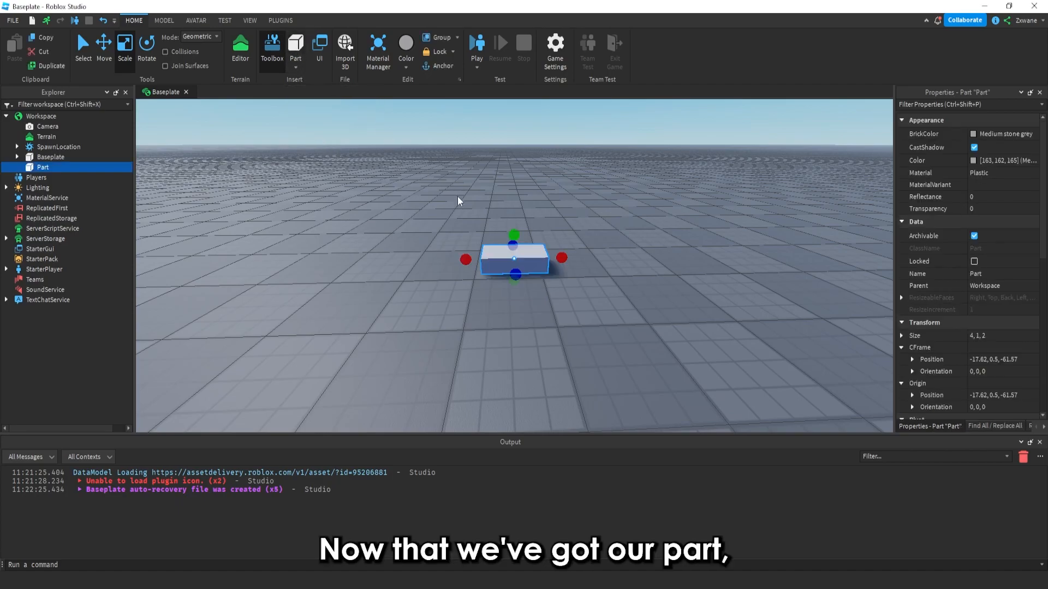
key("w")
right_click_drag(462, 202, 462, 202)
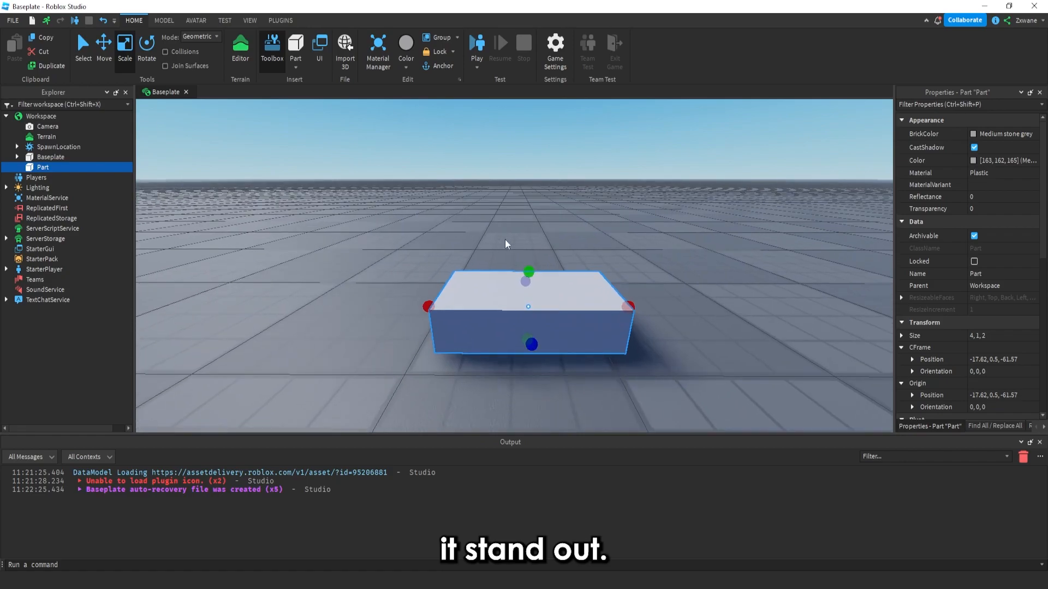
left_click(103, 55)
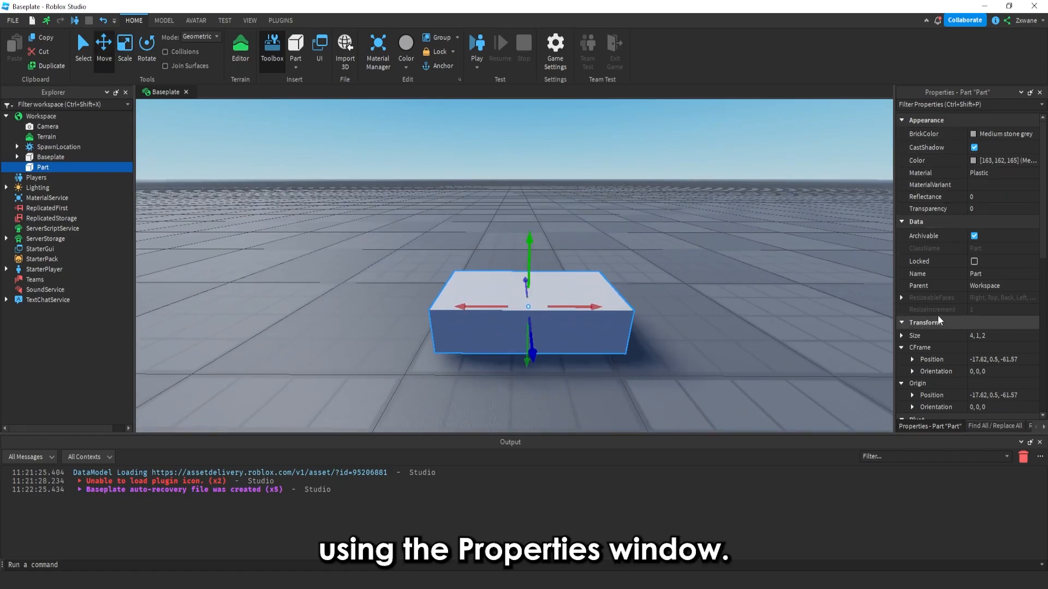
Examine the part's properties in the Properties window while viewing the part from different angles
scroll(731, 300, "down", 1)
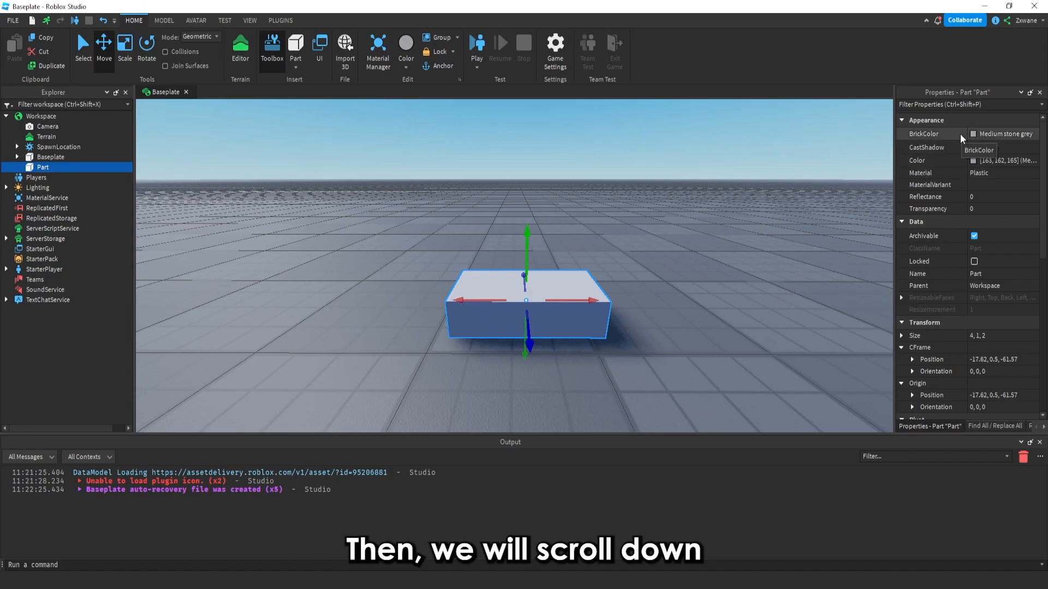
right_click_drag(734, 221, 400, 205)
left_click(719, 223)
left_click(525, 284)
right_click_drag(562, 276, 586, 260)
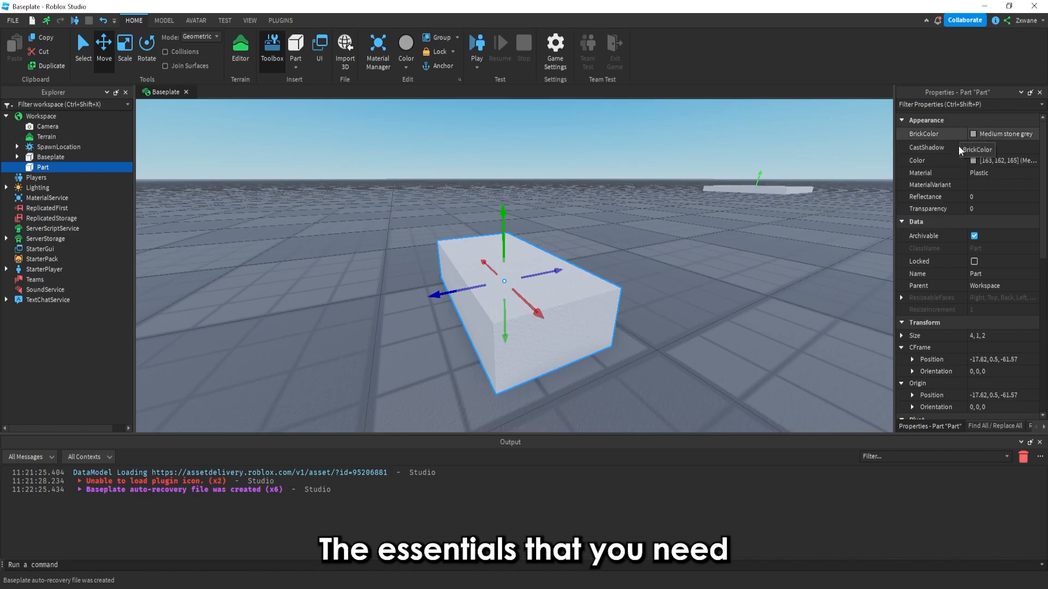
scroll(961, 205, "down", 10)
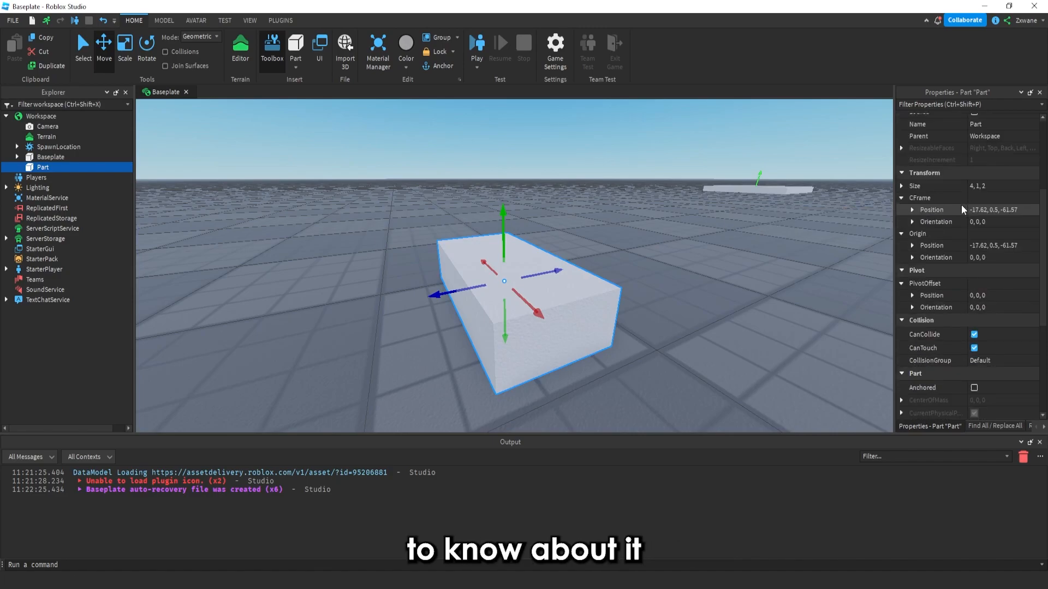
scroll(961, 205, "down", 3)
scroll(960, 205, "up", 9)
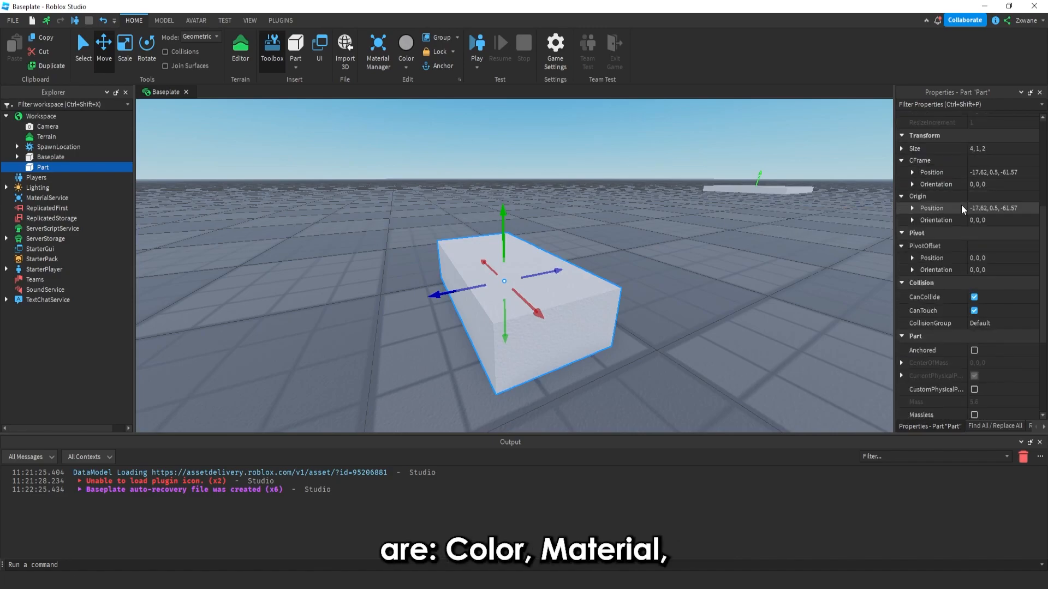
scroll(961, 205, "up", 3)
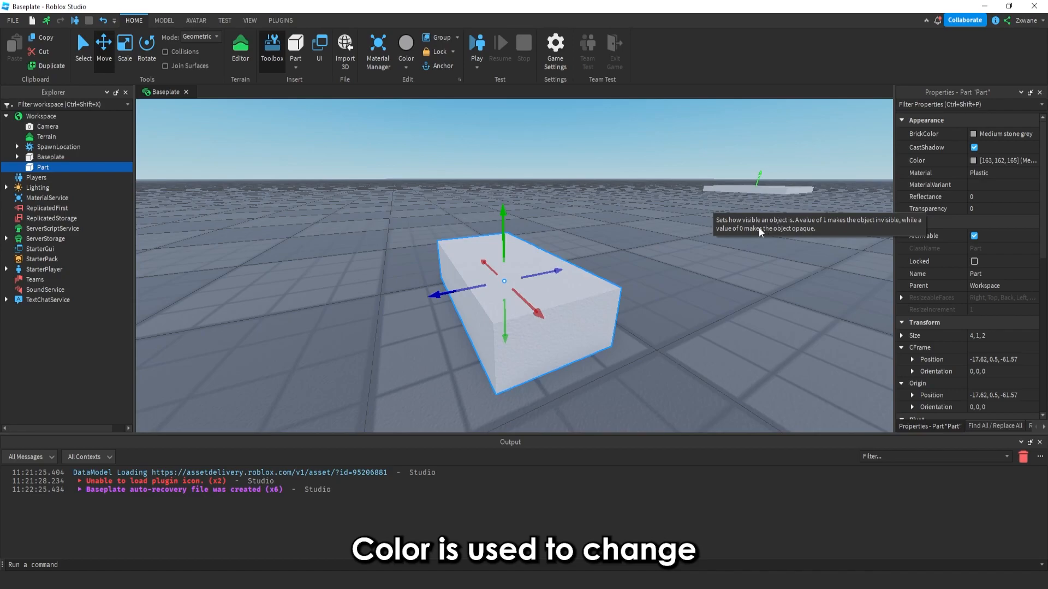
key("f")
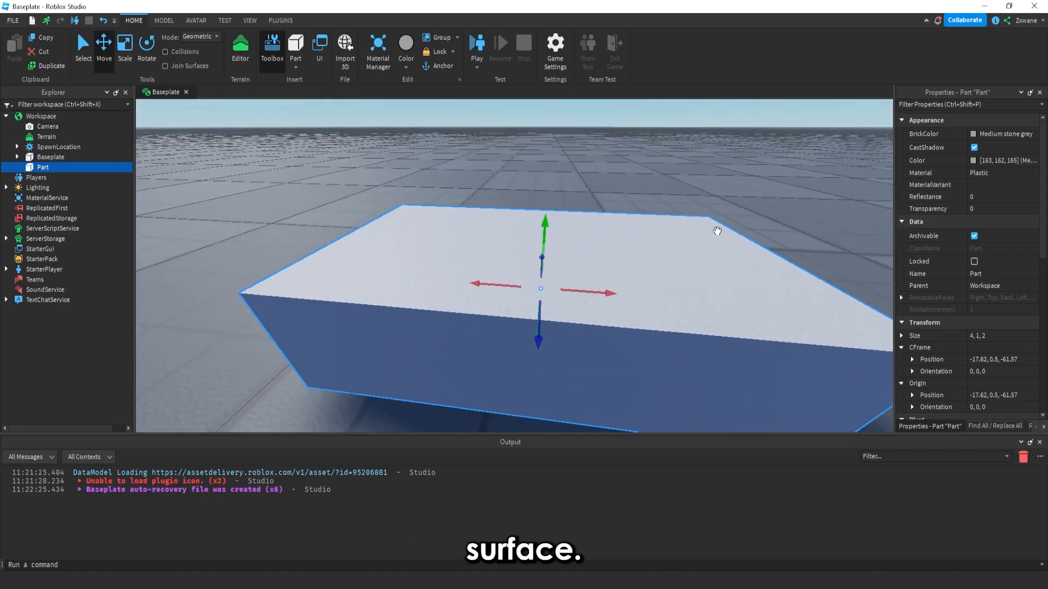
scroll(717, 231, "up", 2)
right_click_drag(717, 231, 718, 231)
scroll(728, 225, "down", 2)
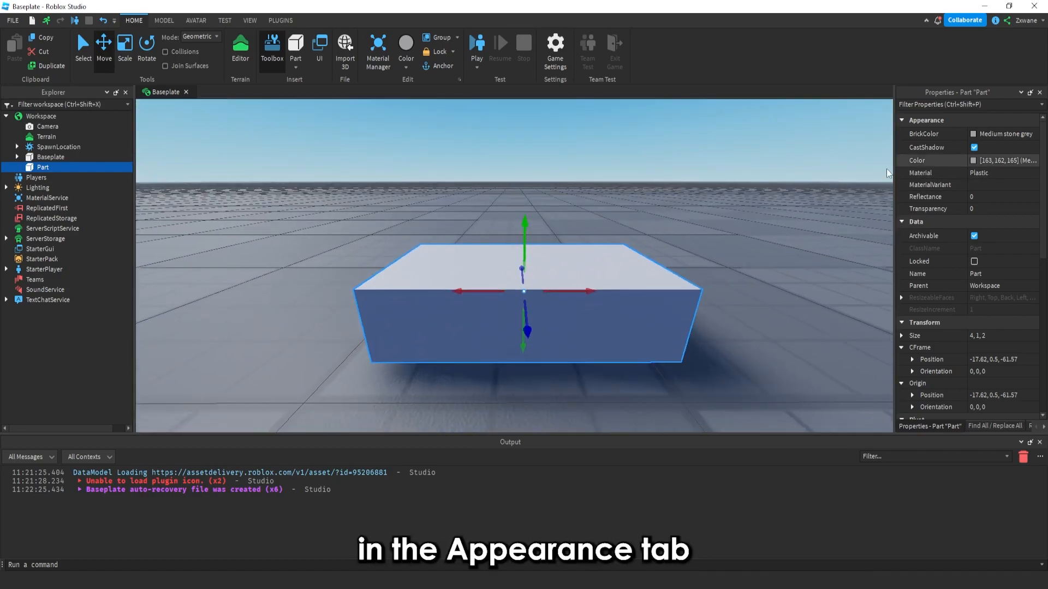
Set the part's Color to pure red (255, 0, 0) with the color picker
left_click(976, 135)
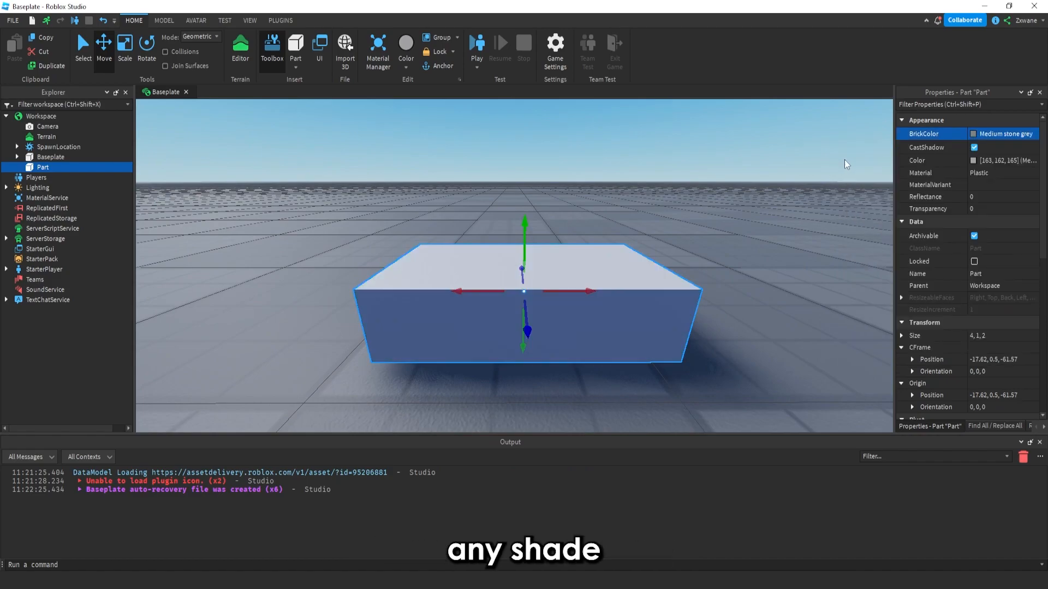
left_click(971, 162)
left_click_drag(568, 184, 839, 173)
left_click(709, 234)
left_click(694, 247)
left_click(682, 239)
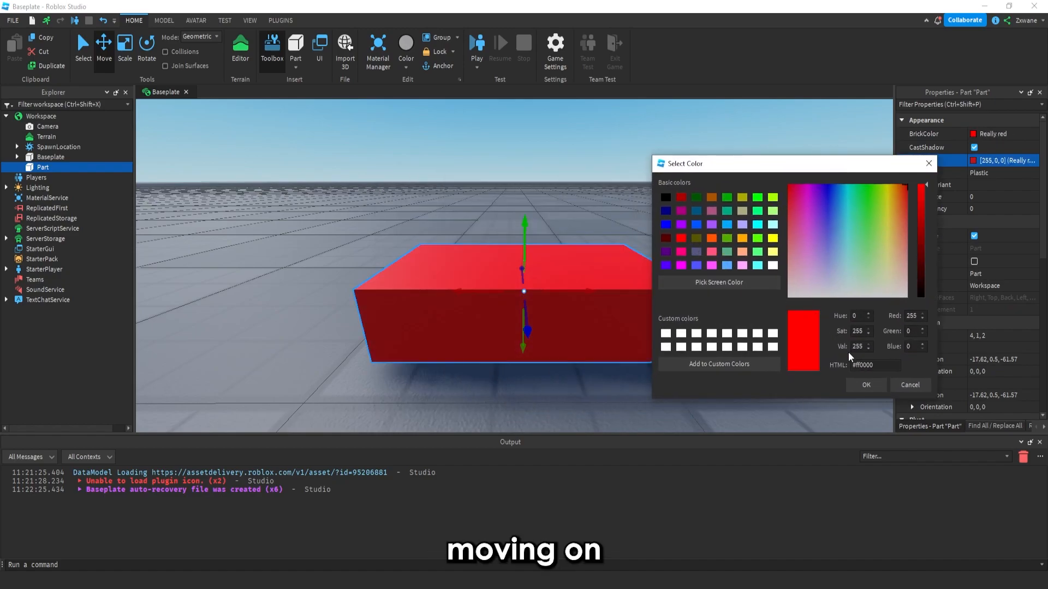
left_click(866, 385)
Change the part's Material to Marble
left_click(735, 269)
right_click_drag(735, 269, 735, 269)
left_click(639, 280)
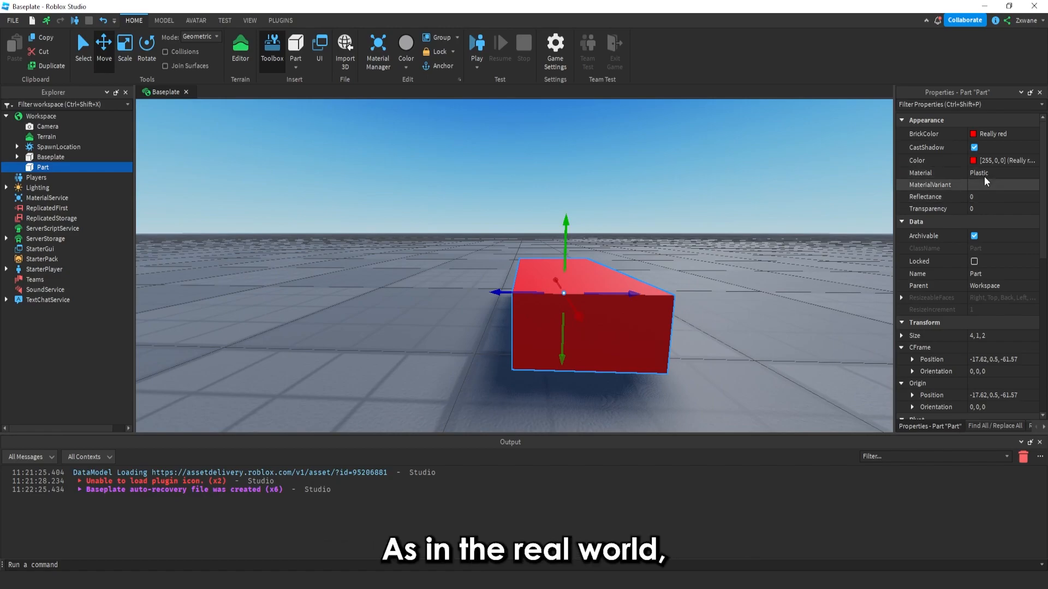
left_click(978, 169)
left_click(978, 169)
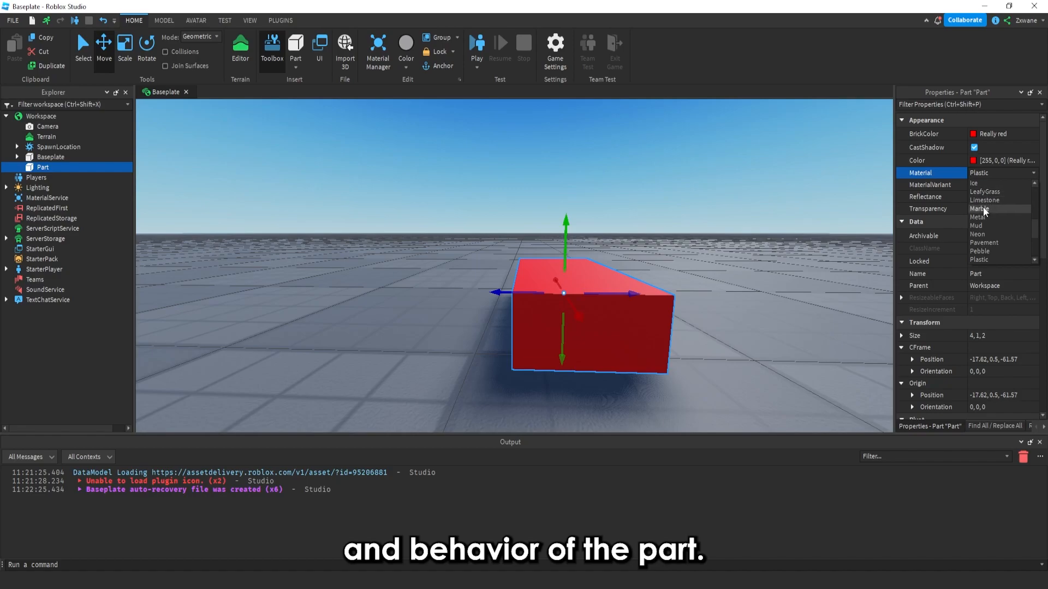
left_click(983, 207)
key("a")
right_click_drag(759, 224, 765, 222)
key("w")
key("e")
key("d")
key("a")
key("q")
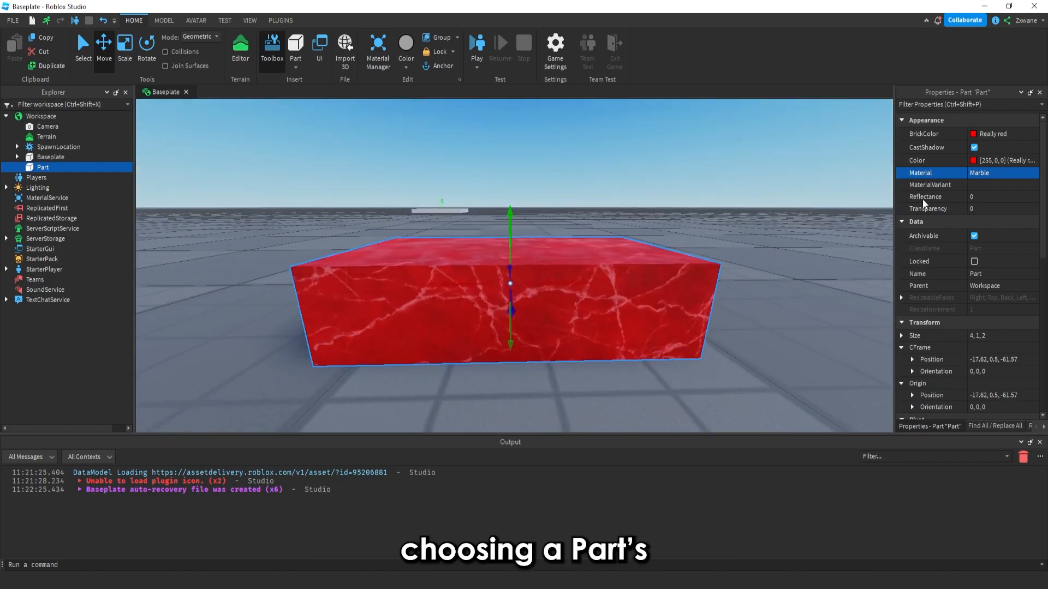
key("a")
Change the part's Material to Grass
left_click(1000, 175)
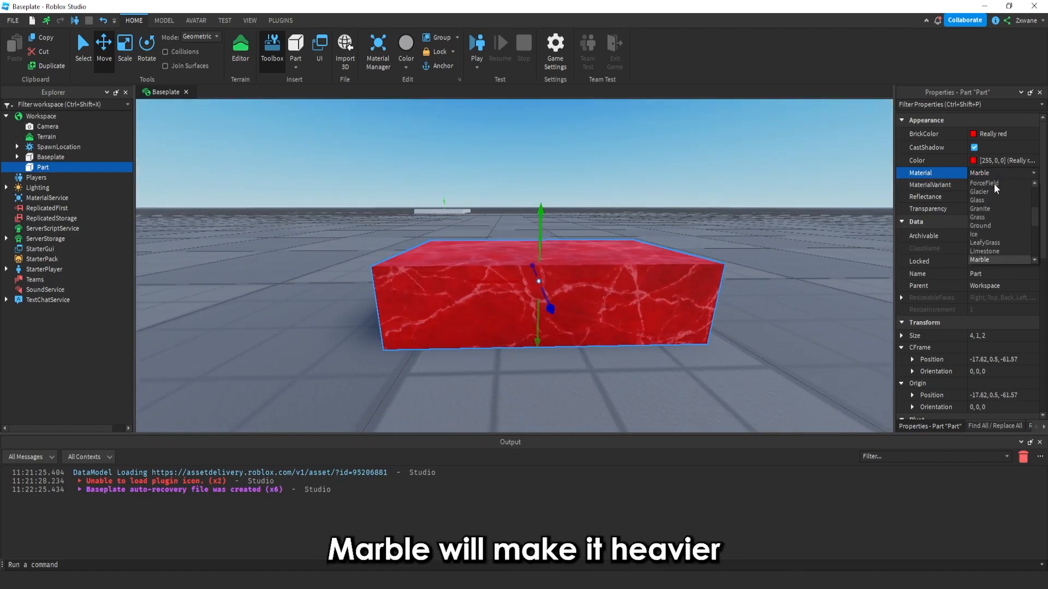
left_click(981, 215)
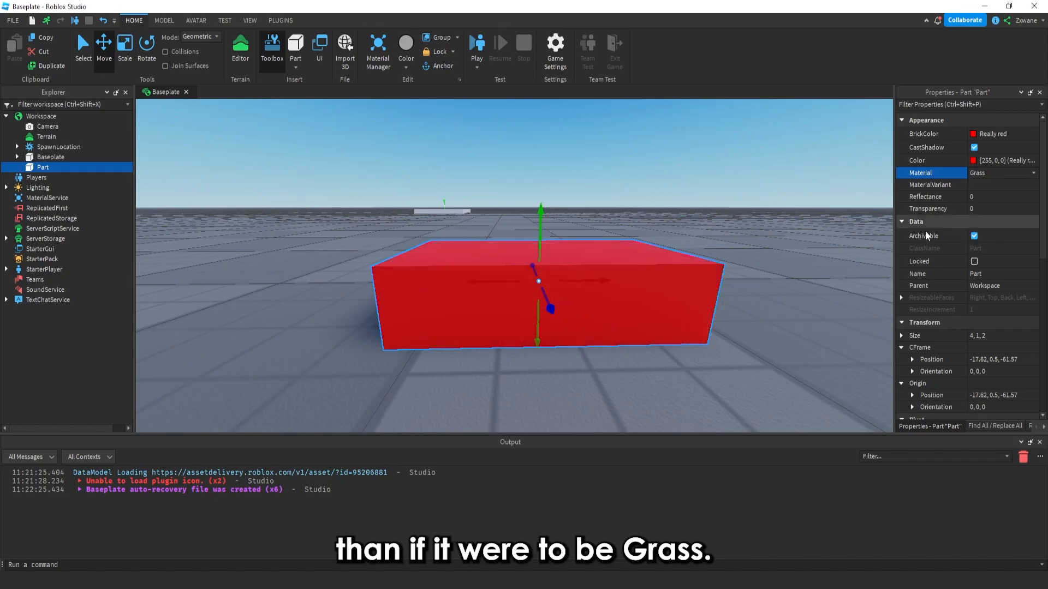
right_click_drag(791, 227, 711, 225)
left_click_drag(565, 218, 574, 175)
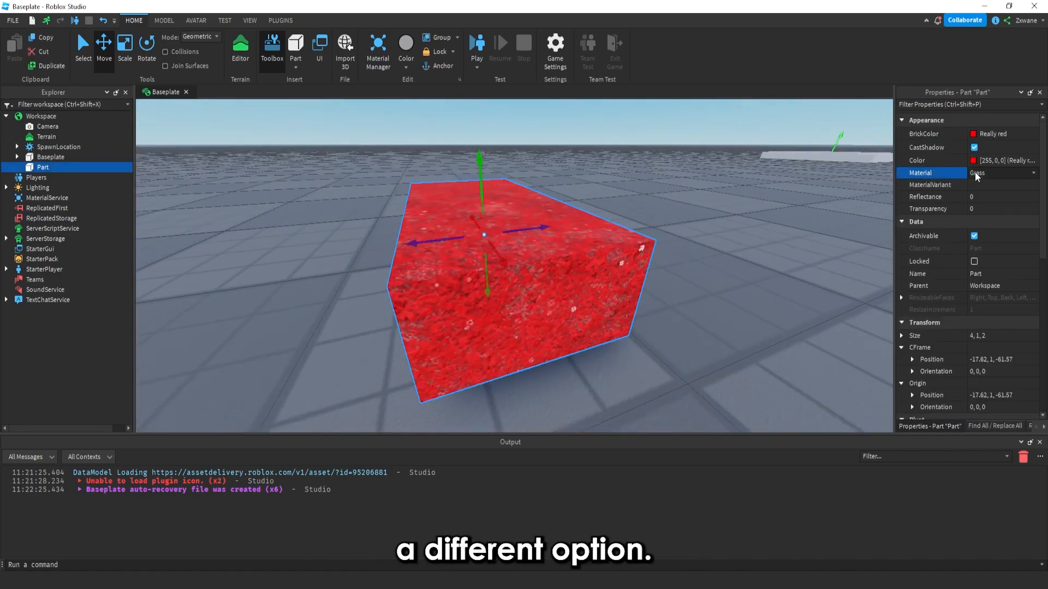
Change the part's Material to LeafyGrass
left_click(977, 173)
left_click(977, 224)
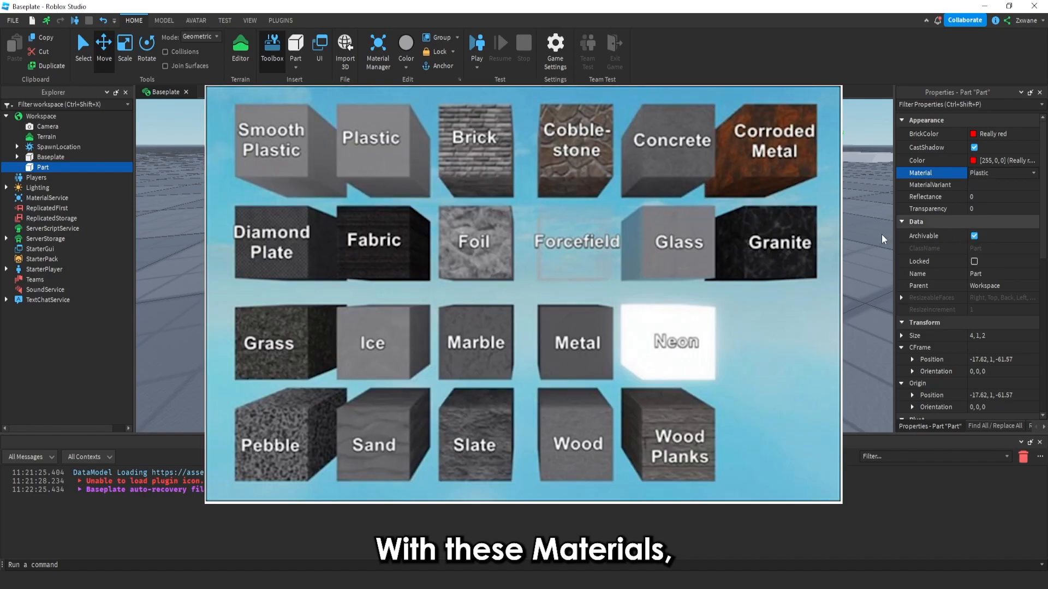
left_click(987, 172)
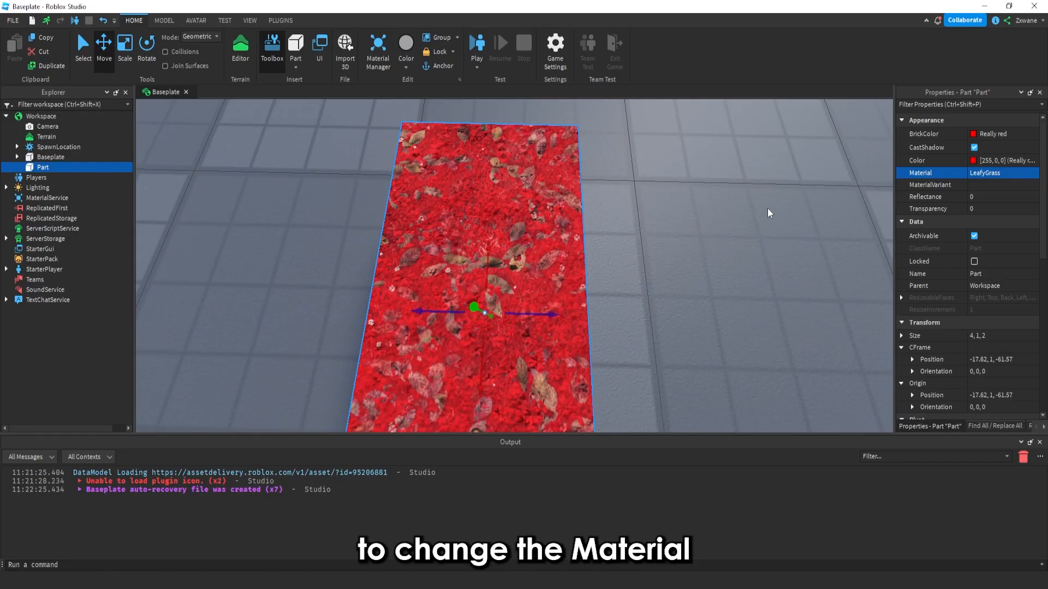
right_click_drag(767, 208, 770, 207)
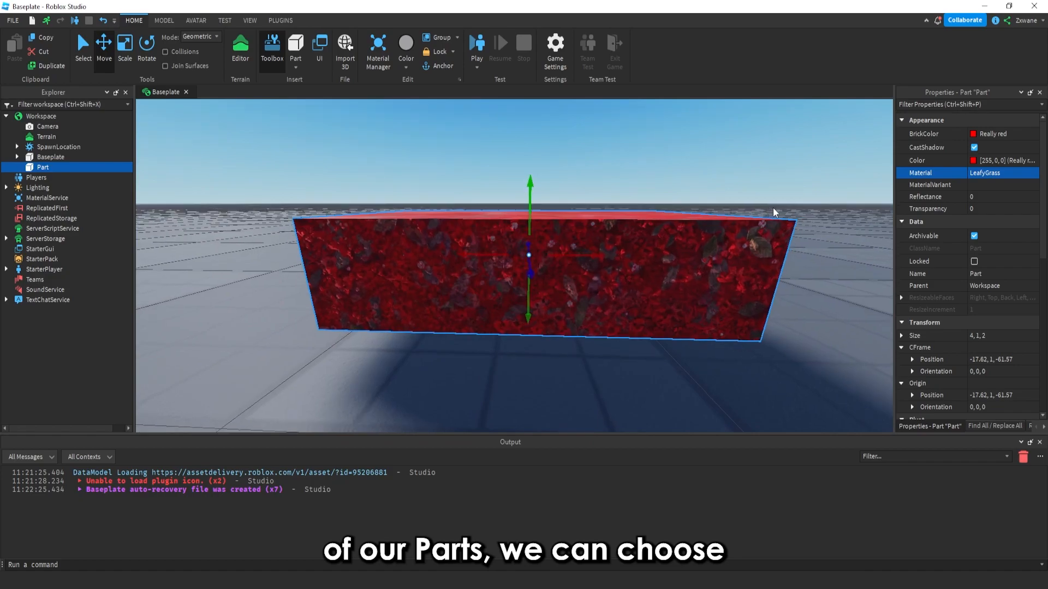
Set the part's Material back to Plastic
left_click(991, 173)
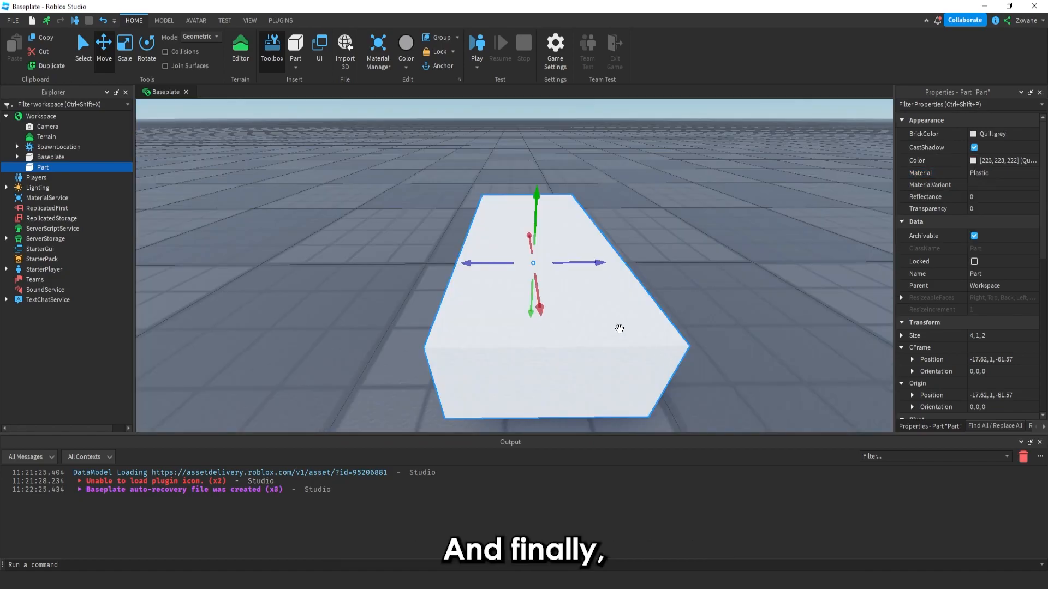
right_click_drag(730, 311, 729, 311)
scroll(729, 311, "up", 4)
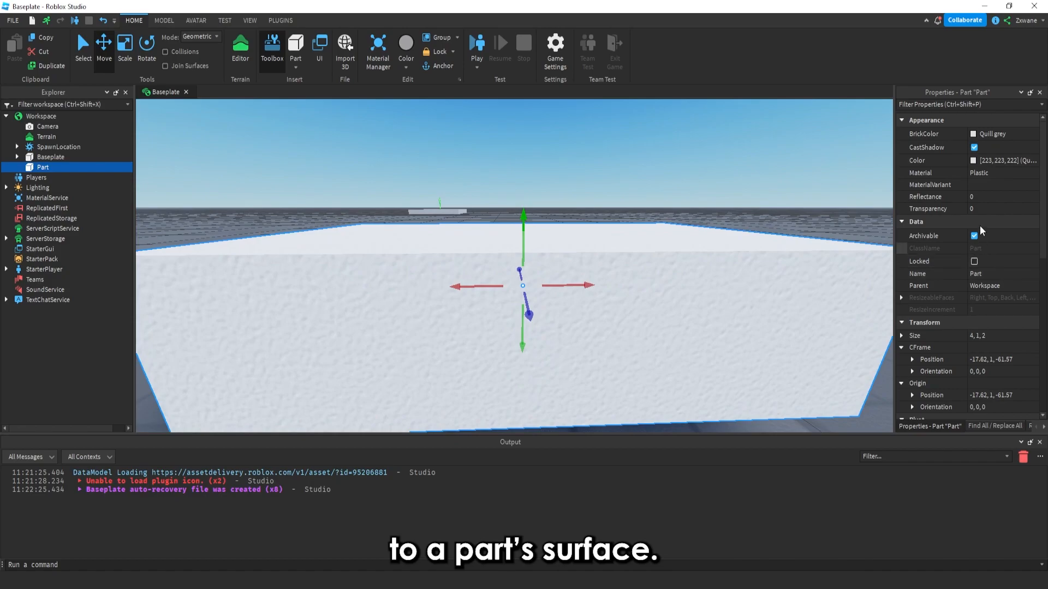
Set the part's Reflectance to 1, then reset it to 0
left_click(973, 189)
left_click(974, 196)
type("1")
mouse_move(779, 250)
right_mouse_down()
mouse_move(753, 241)
mouse_move(762, 254)
right_mouse_up()
left_click(1014, 198)
type("0")
key("Return")
Set the part's Transparency to 1, then reset it to 0
left_click(979, 210)
type("10")
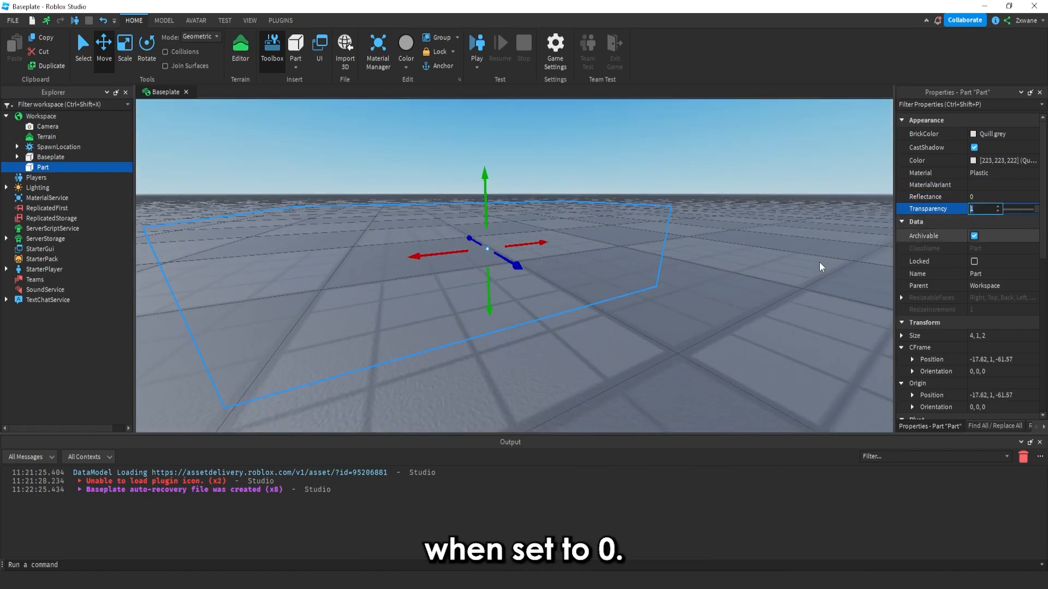
key("Return")
right_click_drag(689, 275, 682, 274)
key("a")
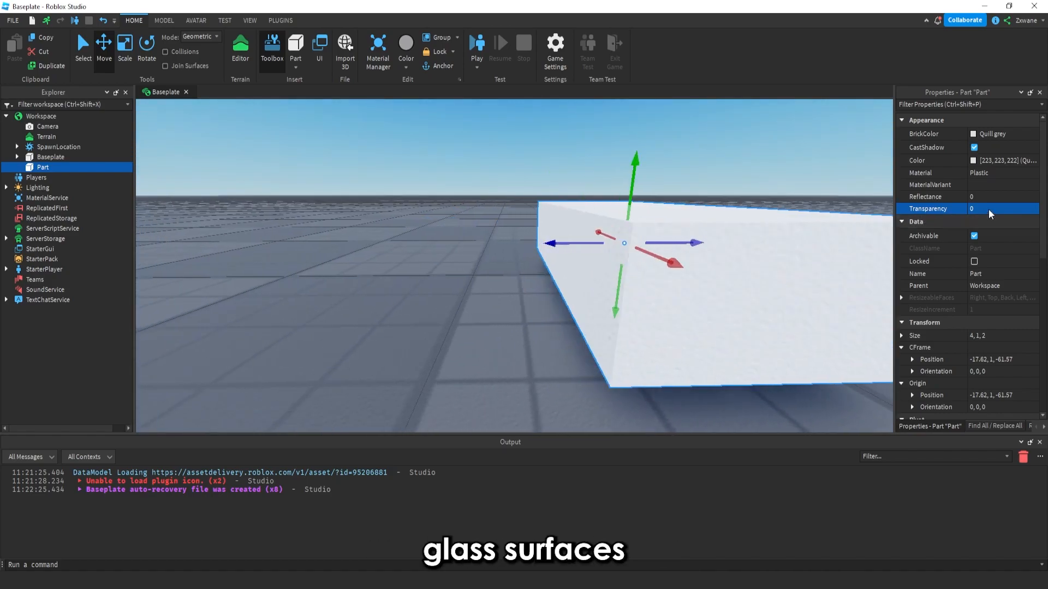
Set the part's Transparency to 0.5
left_click(989, 209)
type("0.5")
key("Return")
key("a")
right_click_drag(730, 266, 728, 265)
key("a")
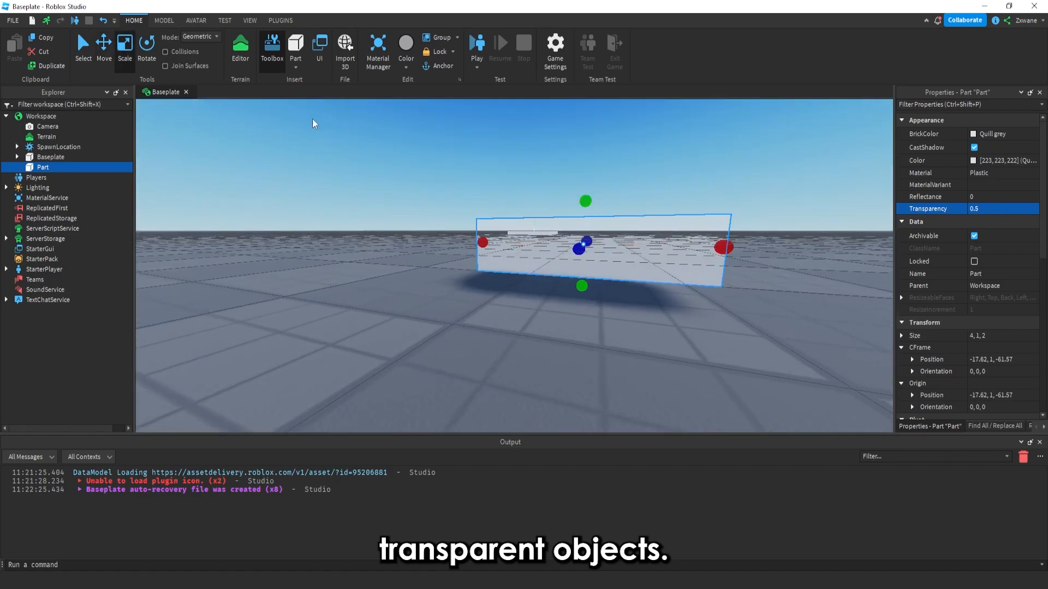
key("s")
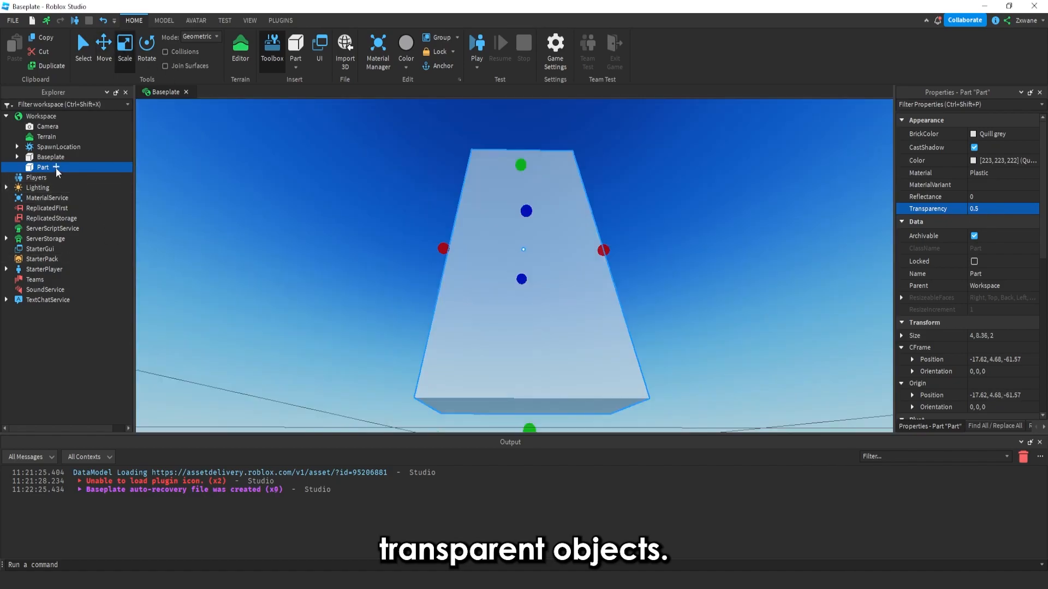
Insert a Decal object into the part
left_click(55, 168)
type("decal")
left_click(32, 197)
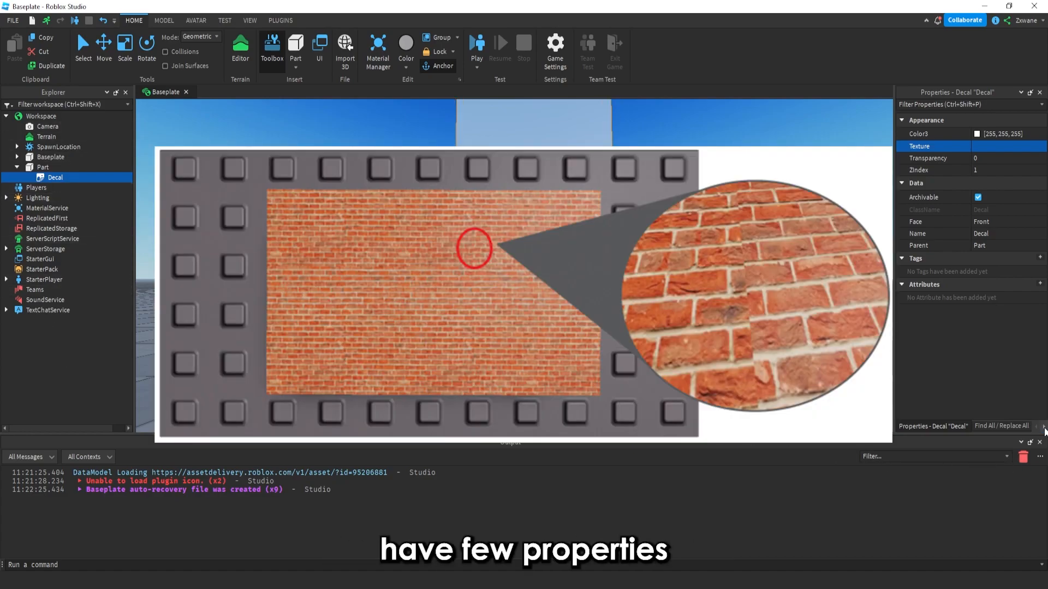
Switch the docked panel from Properties to the Toolbox
left_click(1043, 426)
left_click(1011, 424)
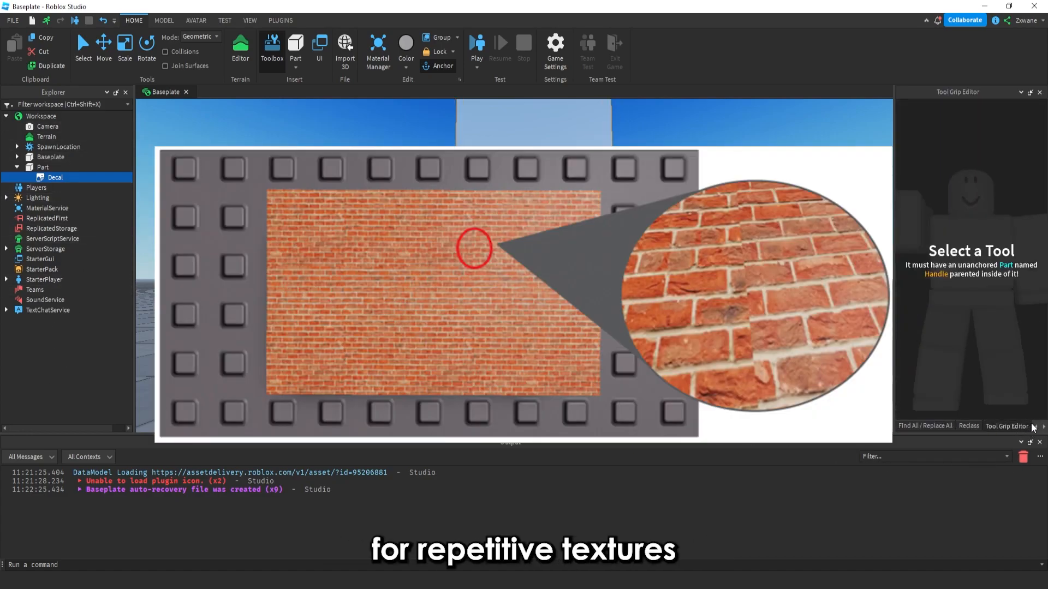
left_click(1042, 428)
left_click(1015, 425)
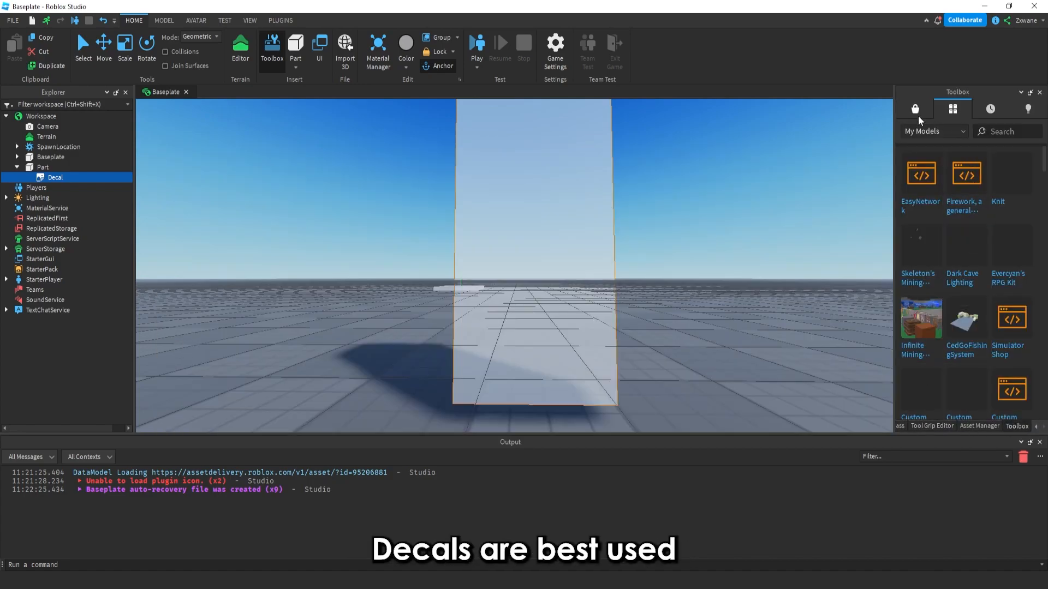
Show Images in the Toolbox marketplace and copy the asset ID of the Dominus Azurelight image
left_click(918, 115)
left_click(928, 132)
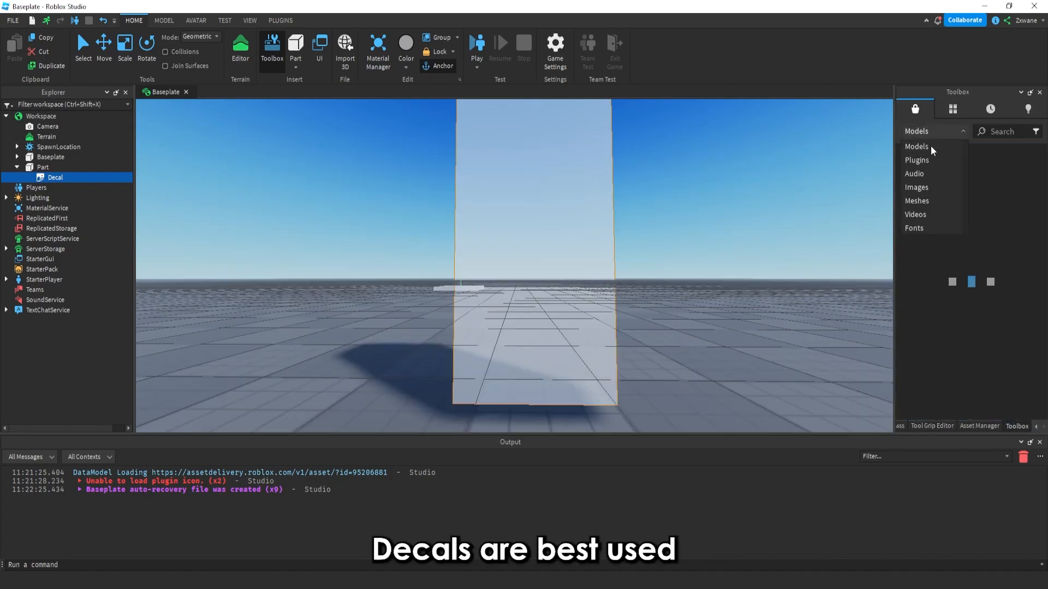
left_click(917, 187)
right_click_drag(801, 238, 801, 238)
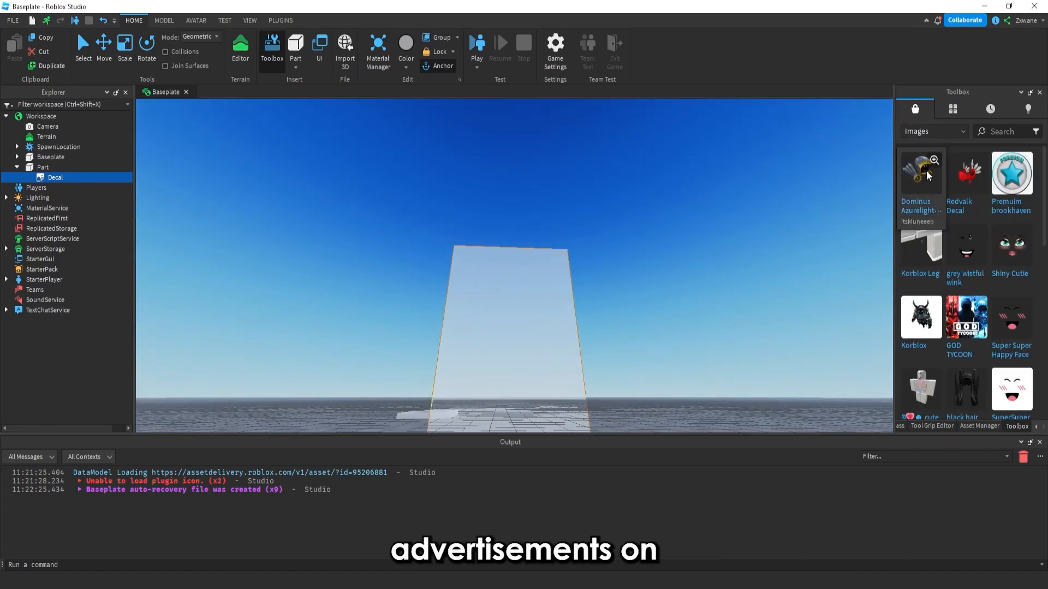
right_click(936, 203)
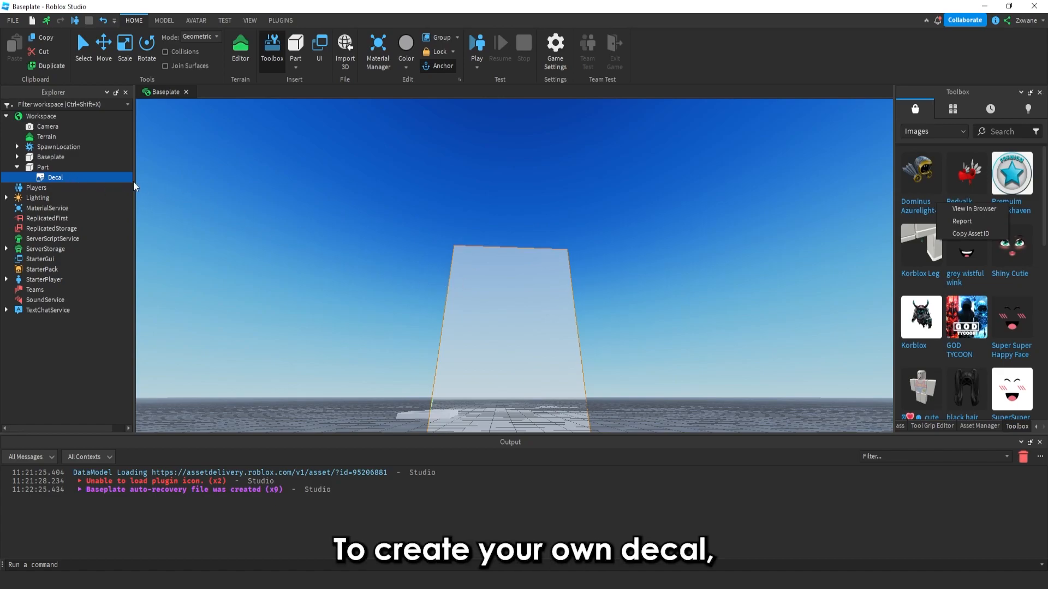
Insert a second Decal object into the Part
left_click(45, 168)
left_click(58, 169)
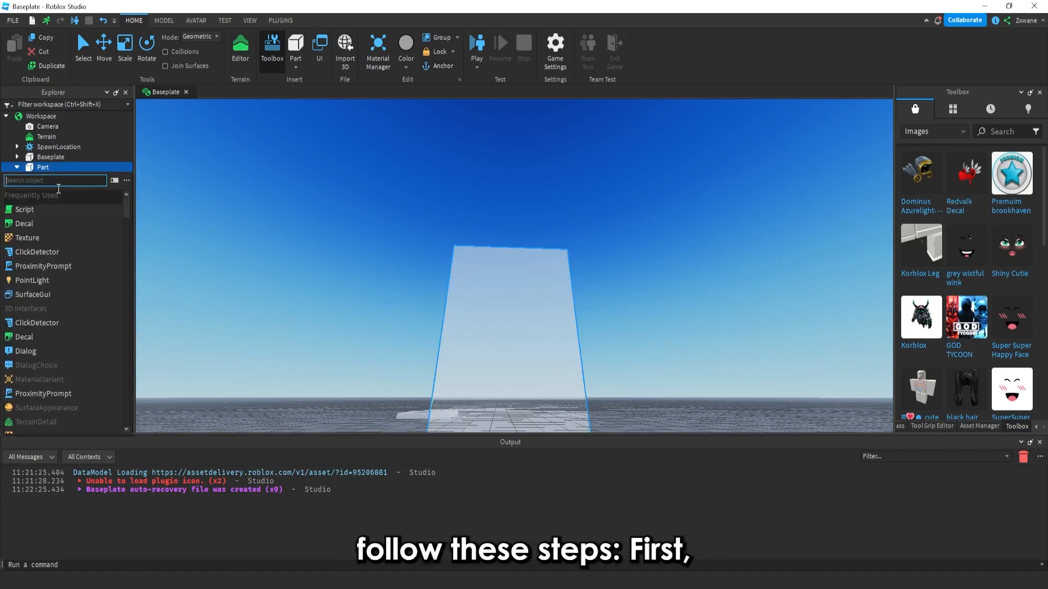
left_click(40, 225)
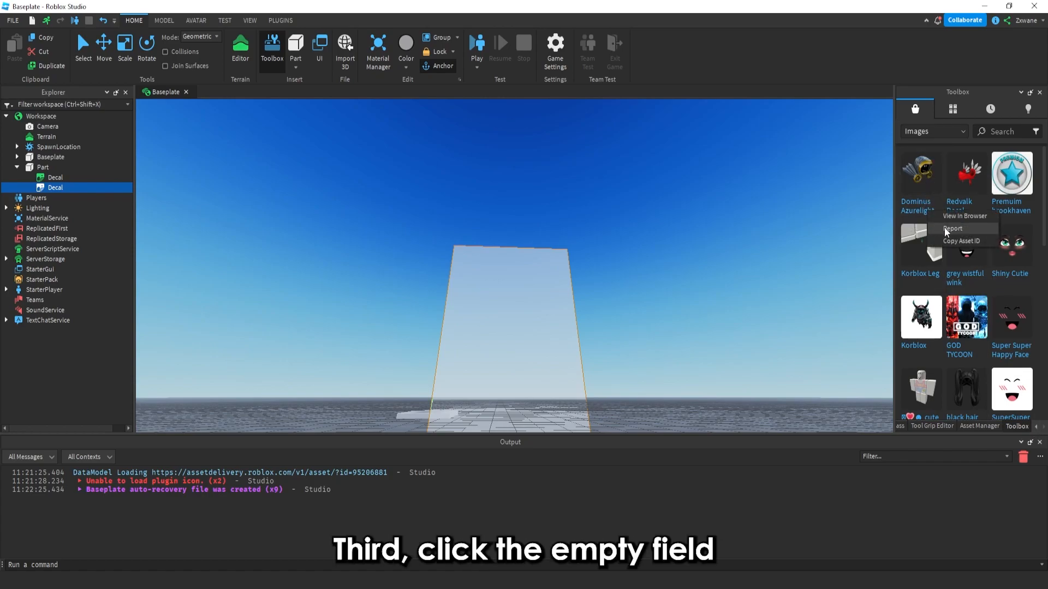
left_click(1037, 426)
left_click(1036, 426)
left_click(967, 424)
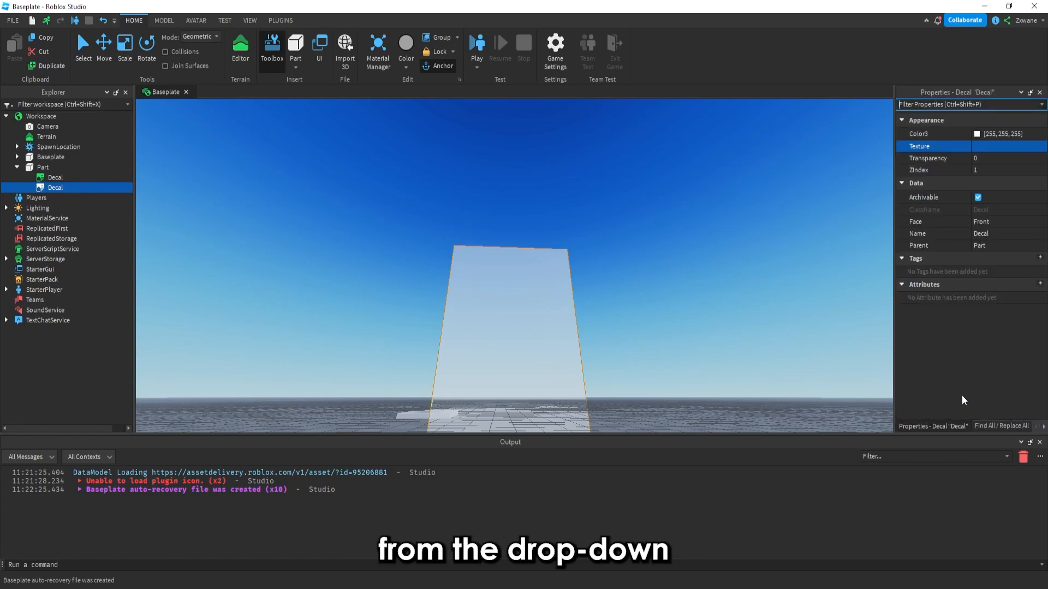
left_click(1002, 148)
key("ctrl+v")
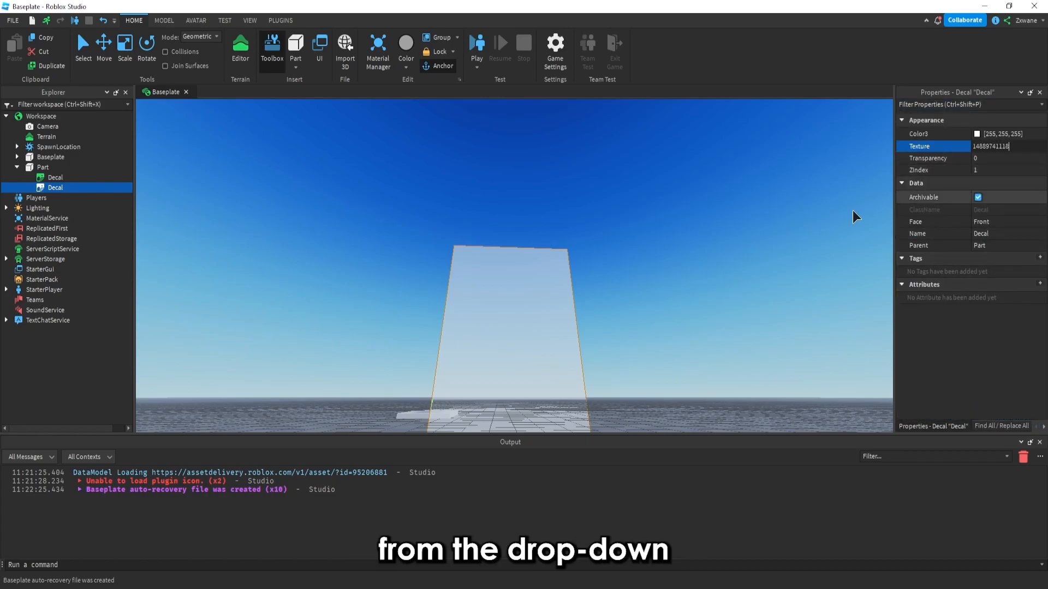
key("Return")
right_click_drag(775, 214, 745, 217)
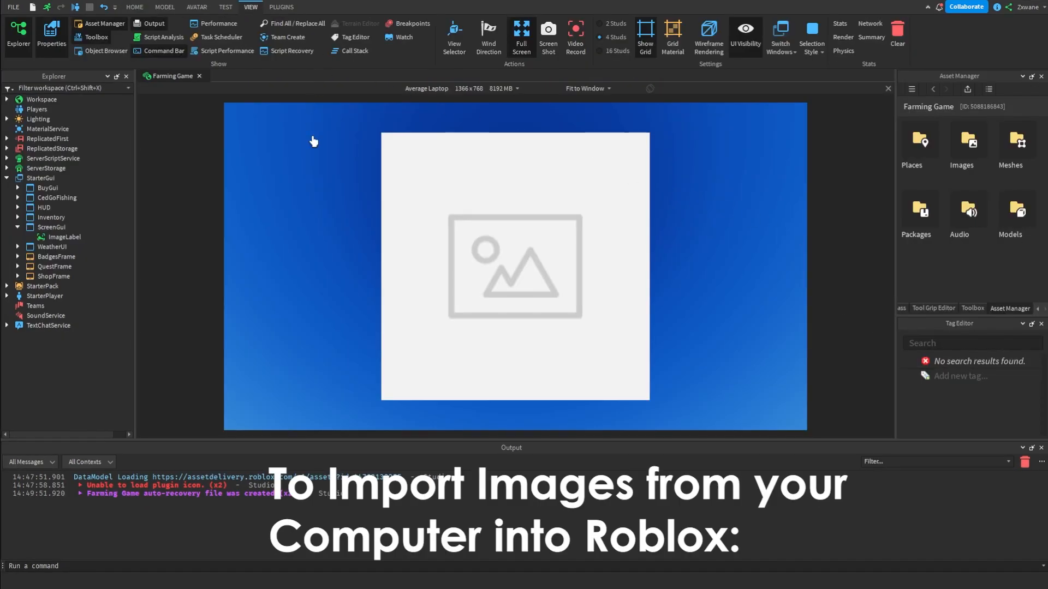
Open the Asset Manager and its Images folder
left_click(107, 23)
left_click(106, 22)
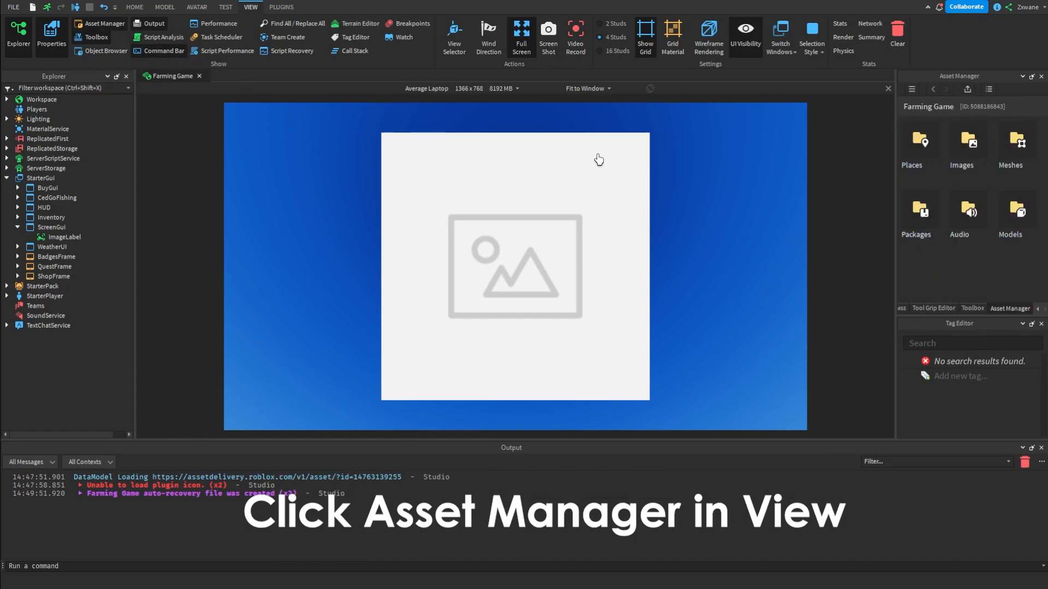
double_click(973, 158)
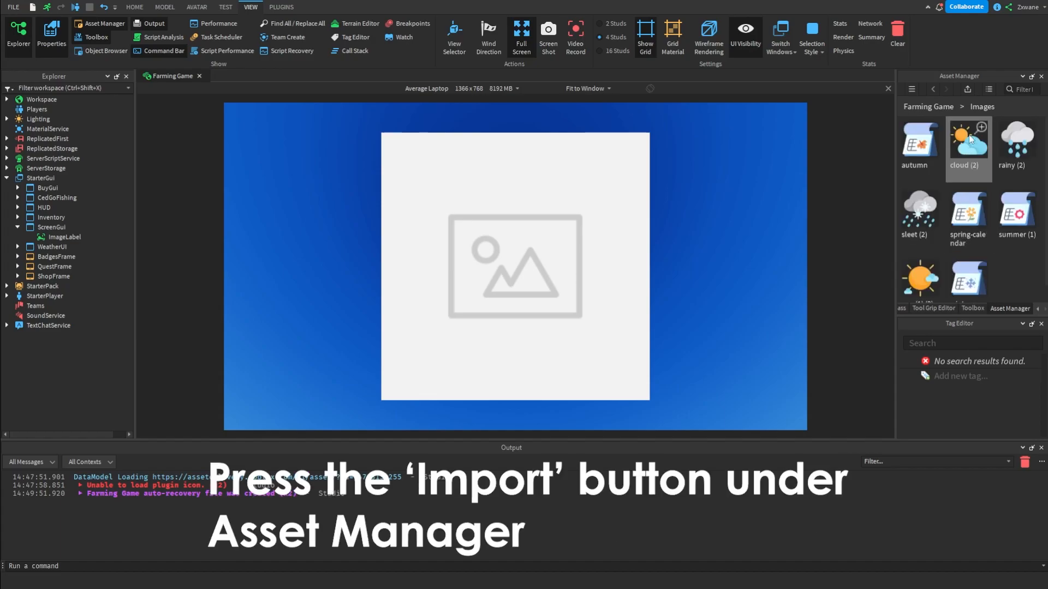
Import cloud.png from the computer through Bulk Import, then close the import window
left_click(967, 89)
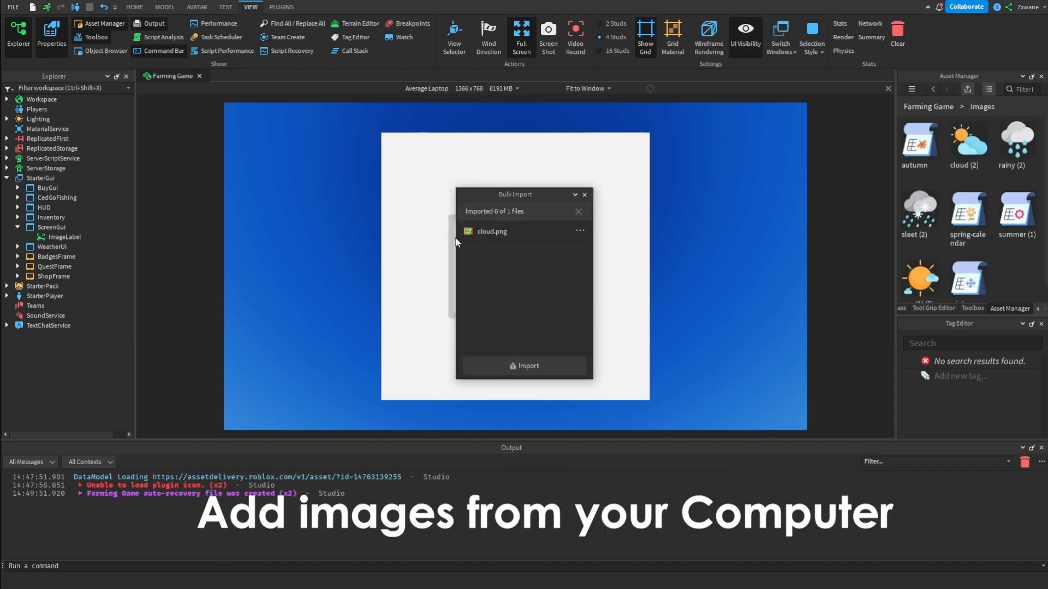
left_click(521, 365)
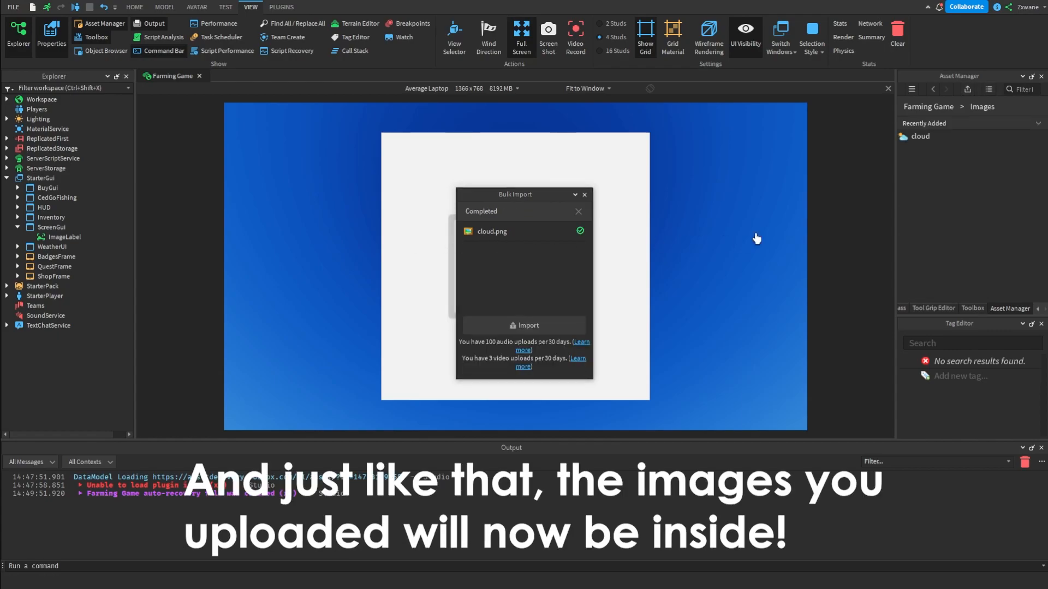
left_click(584, 195)
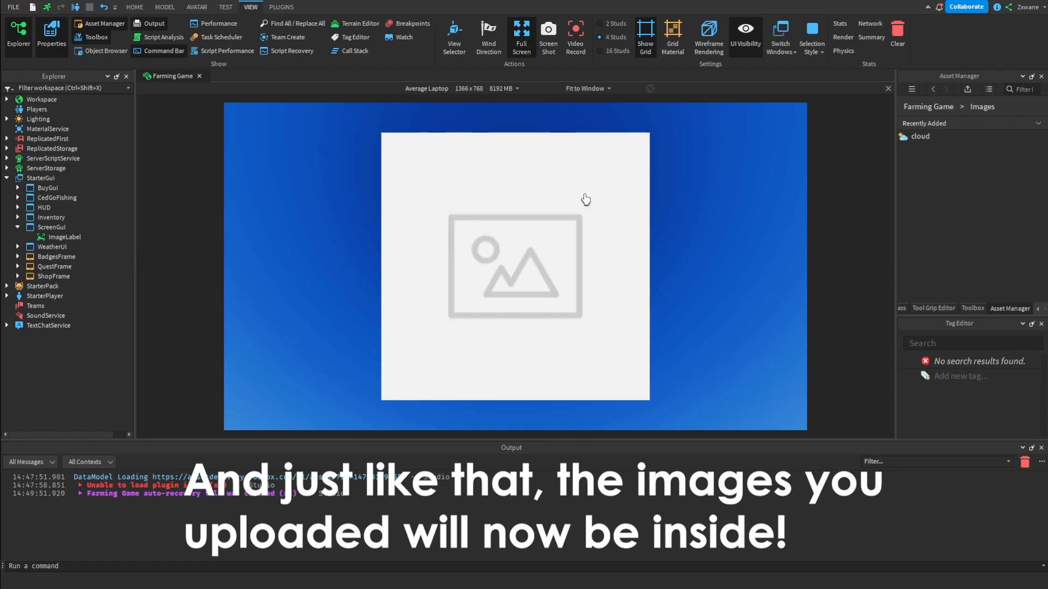
Copy the cloud image's asset ID and switch the docked panel back to Properties
right_click(924, 141)
left_click(953, 160)
left_click(1036, 310)
left_click(915, 309)
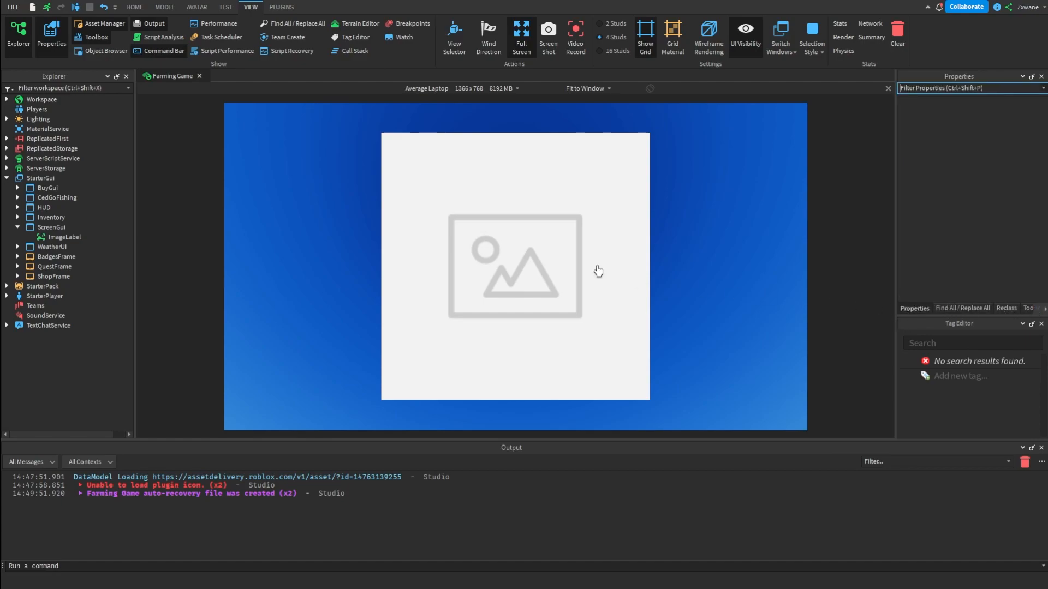
Set the ImageLabel's Image property to the uploaded cloud image
left_click(72, 236)
scroll(991, 209, "down", 5)
left_click(996, 225)
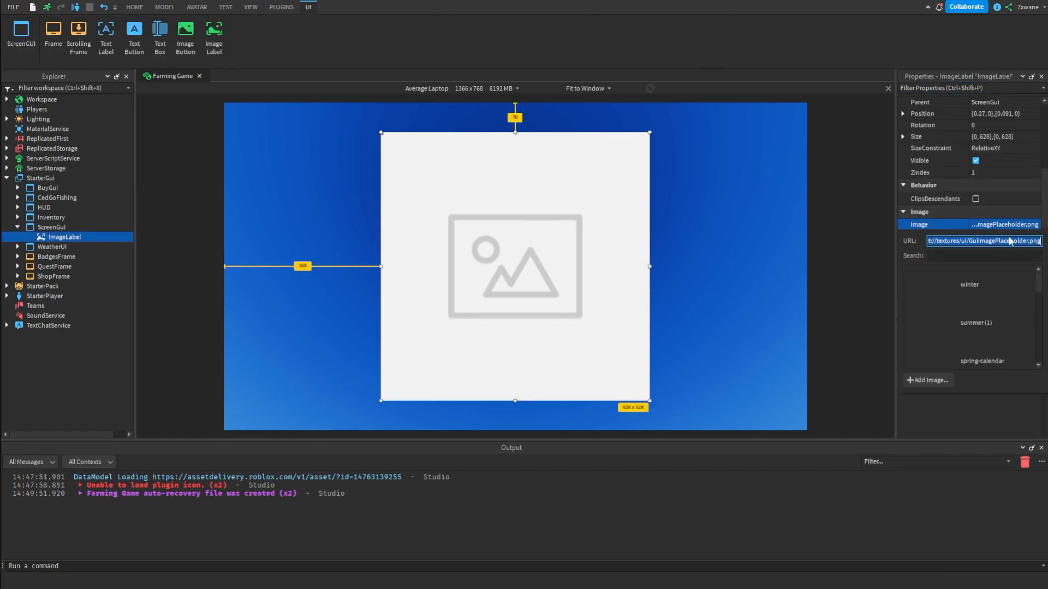
left_click(986, 270)
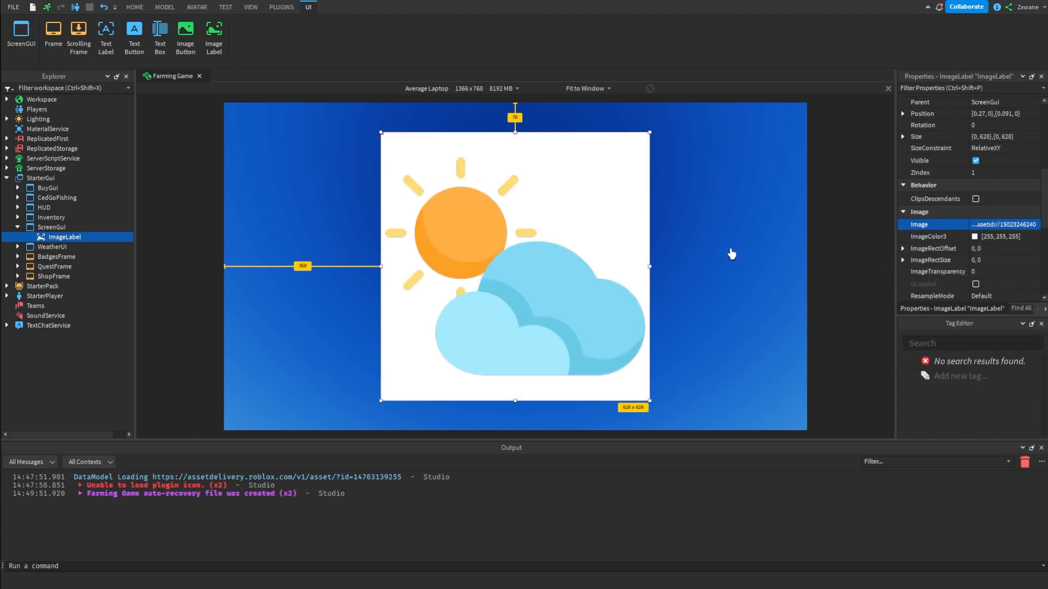
Insert a Decal into the large Part in the workspace
left_click(731, 254)
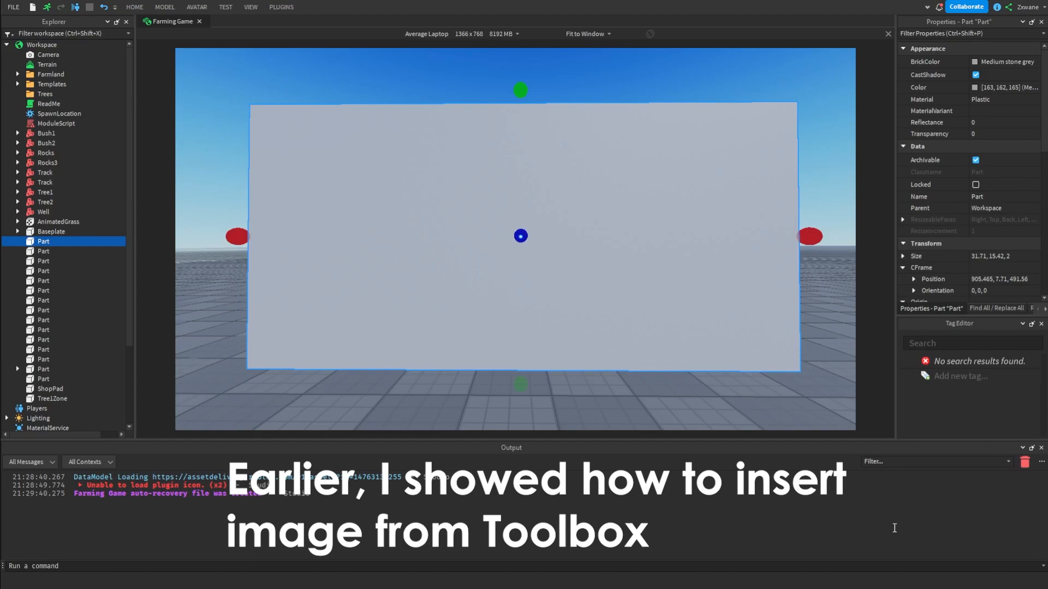
left_click(717, 407)
left_click(647, 296)
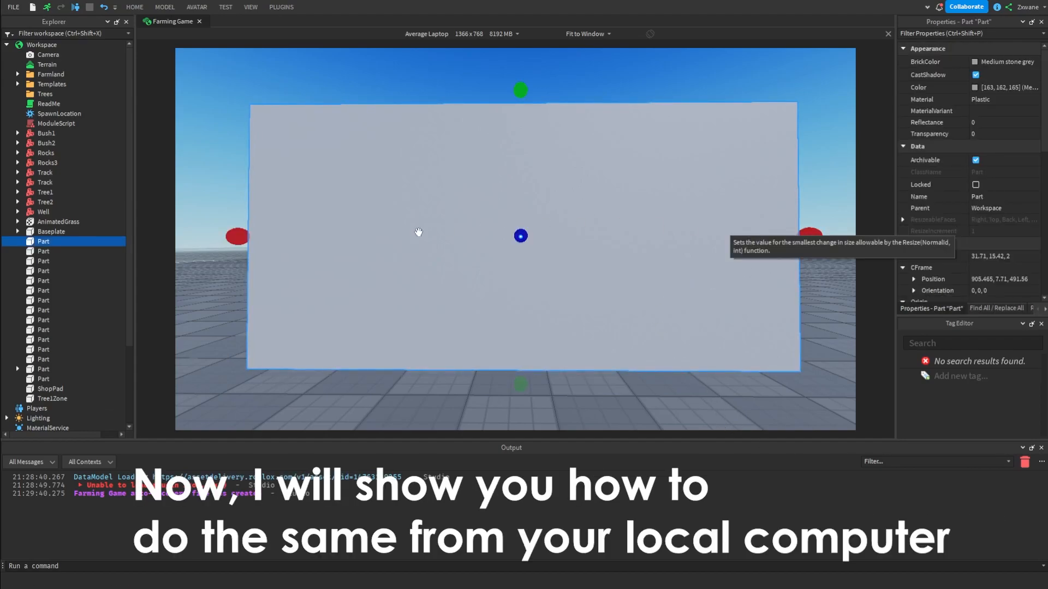
left_click(57, 242)
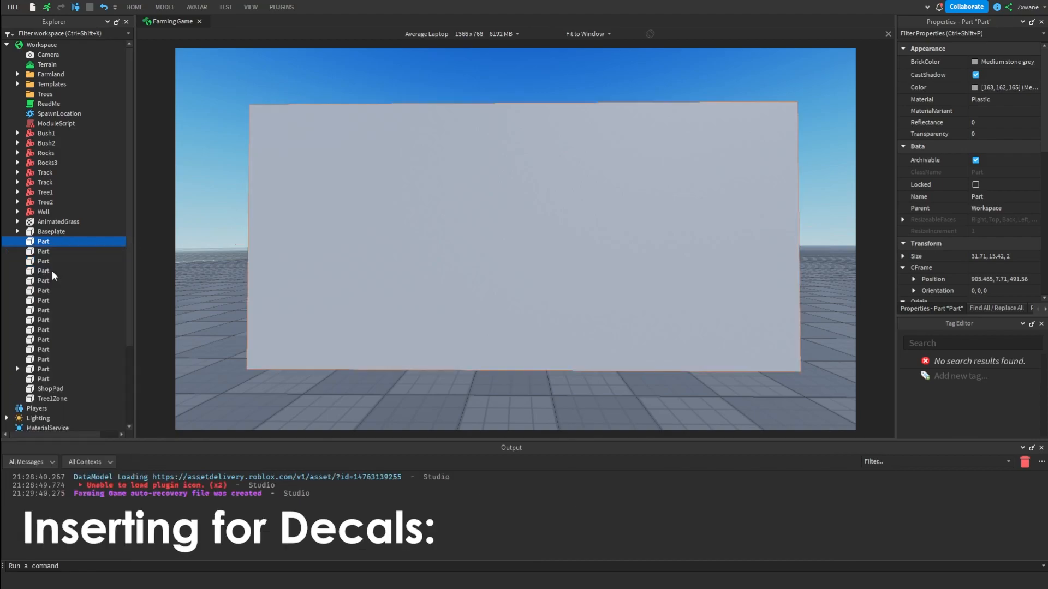
left_click(51, 270)
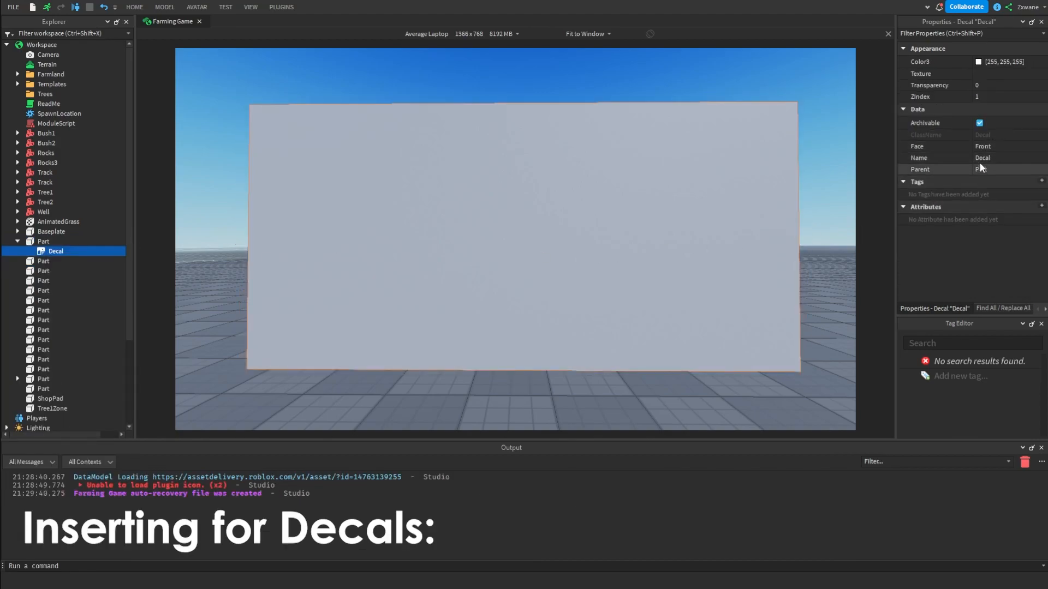
Set the Decal's Texture to the uploaded sun-and-cloud image
left_click(992, 74)
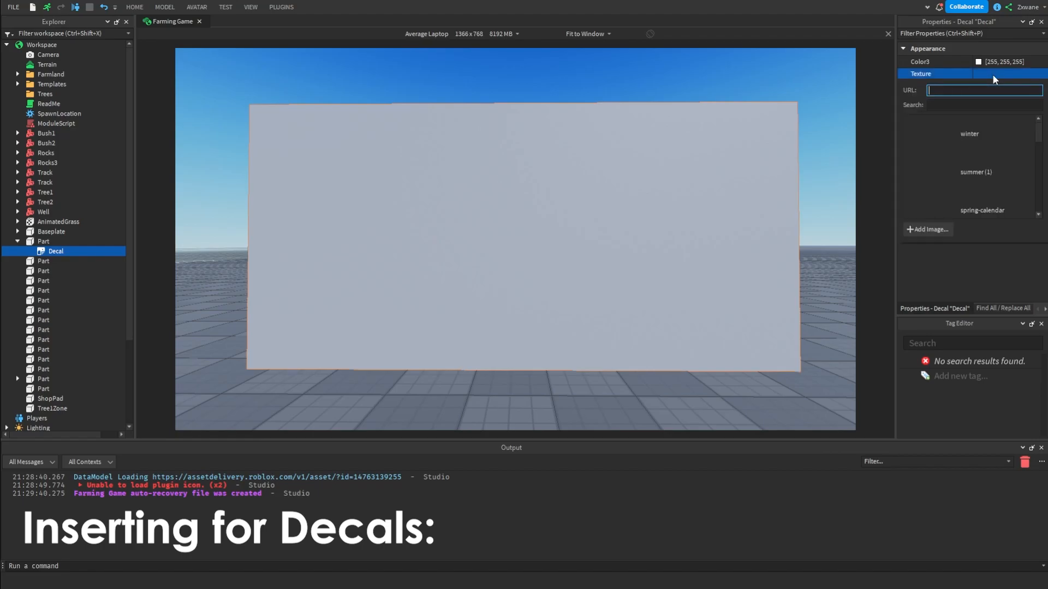
scroll(990, 188, "down", 3)
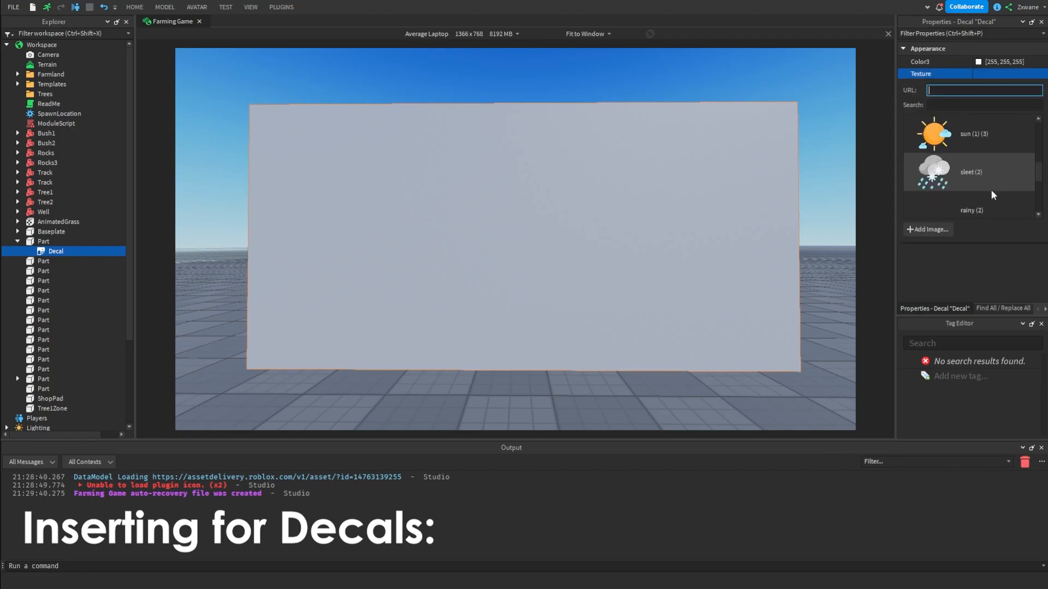
left_click(983, 178)
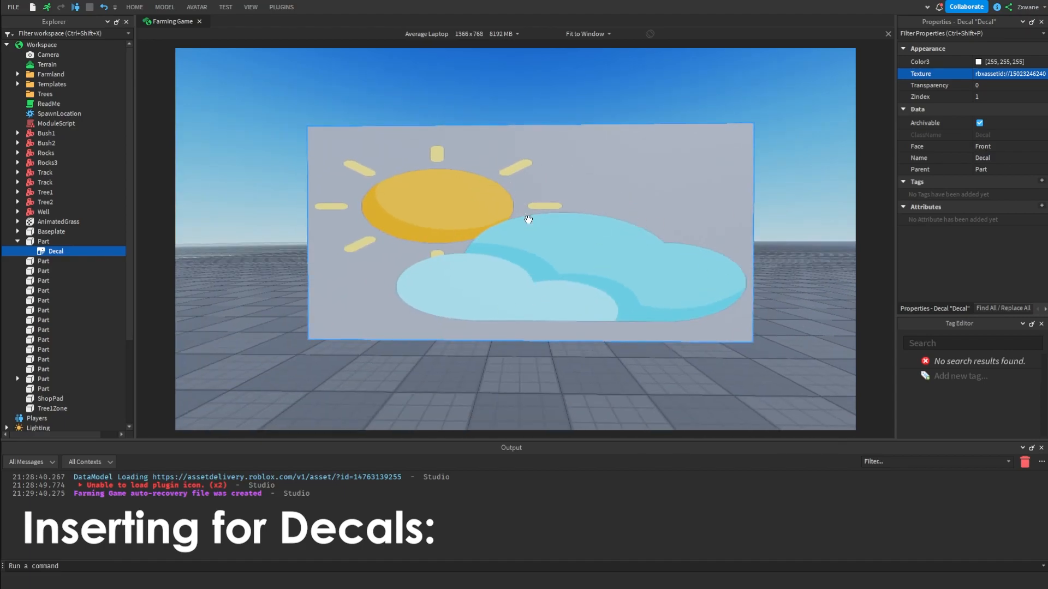
With the Move tool, raise the decorated part and duplicate it so two copies stack vertically
key("d")
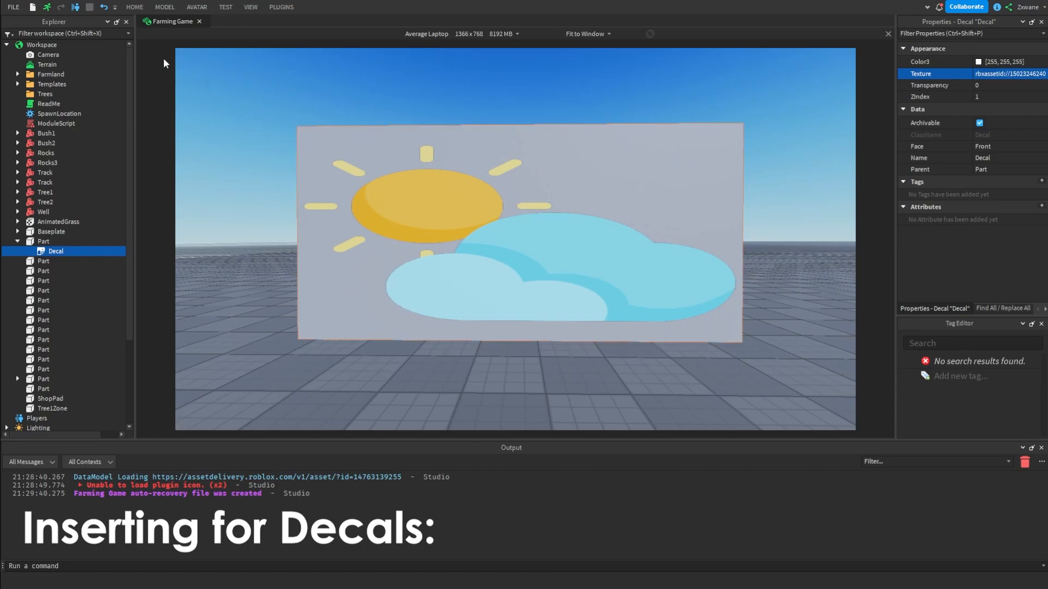
left_click(129, 6)
left_click(104, 34)
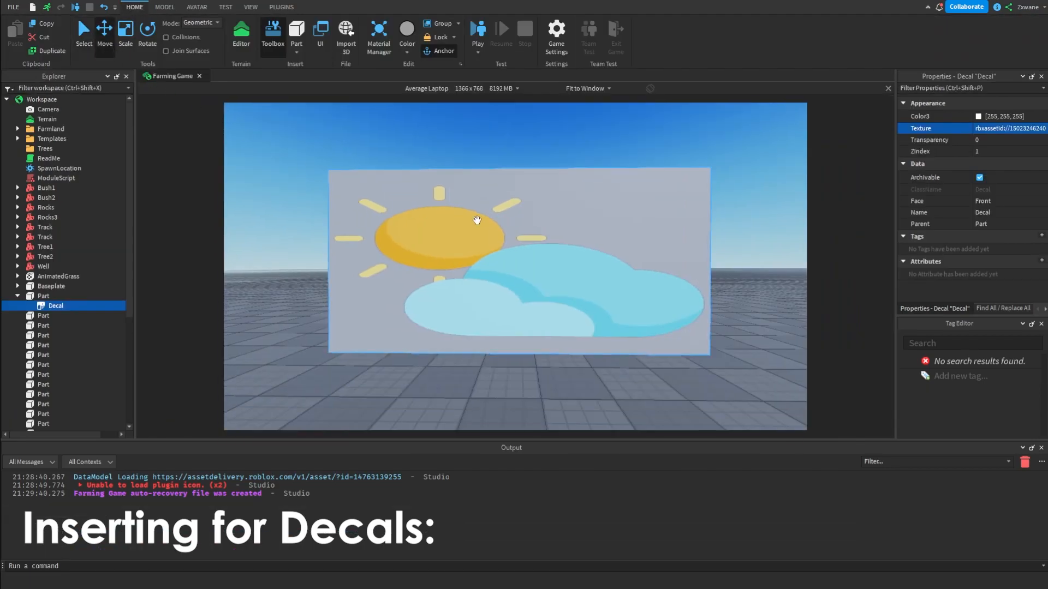
left_click(476, 220)
left_click_drag(521, 296, 508, 221)
key("ctrl+d")
right_click_drag(508, 221, 509, 222)
scroll(508, 223, "down", 3)
scroll(510, 224, "up", 2)
left_click(511, 233)
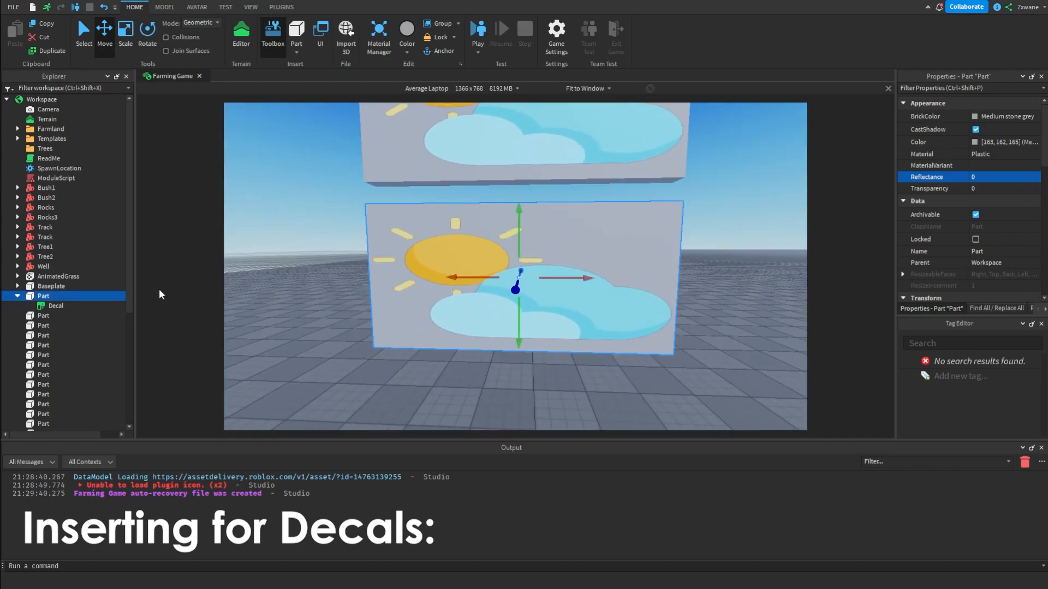
Delete the Decal from the lower Part
left_click(49, 306)
key("Delete")
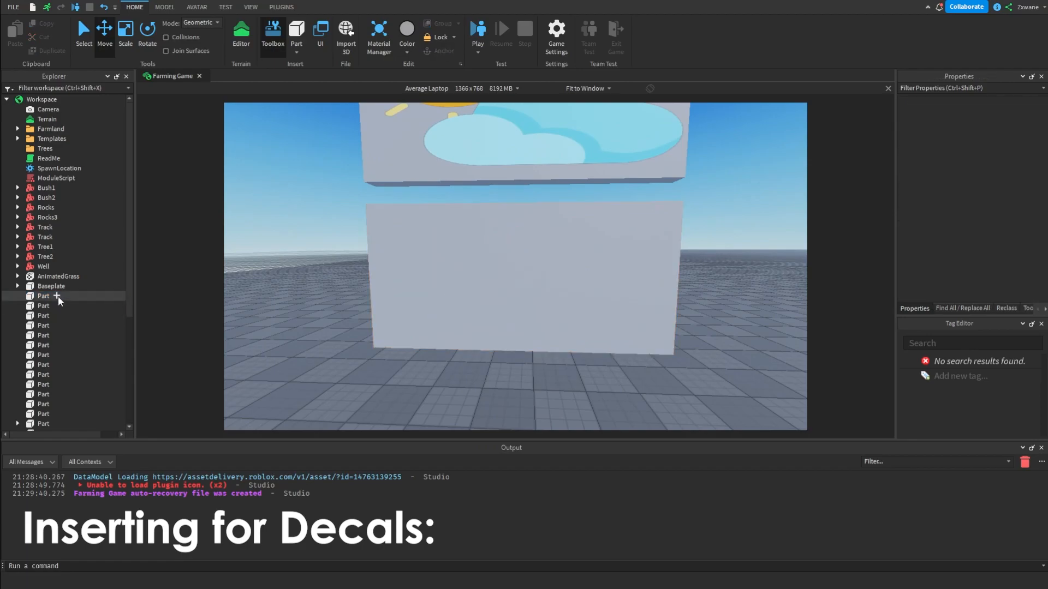
Insert a Texture object into the lower Part
left_click(56, 296)
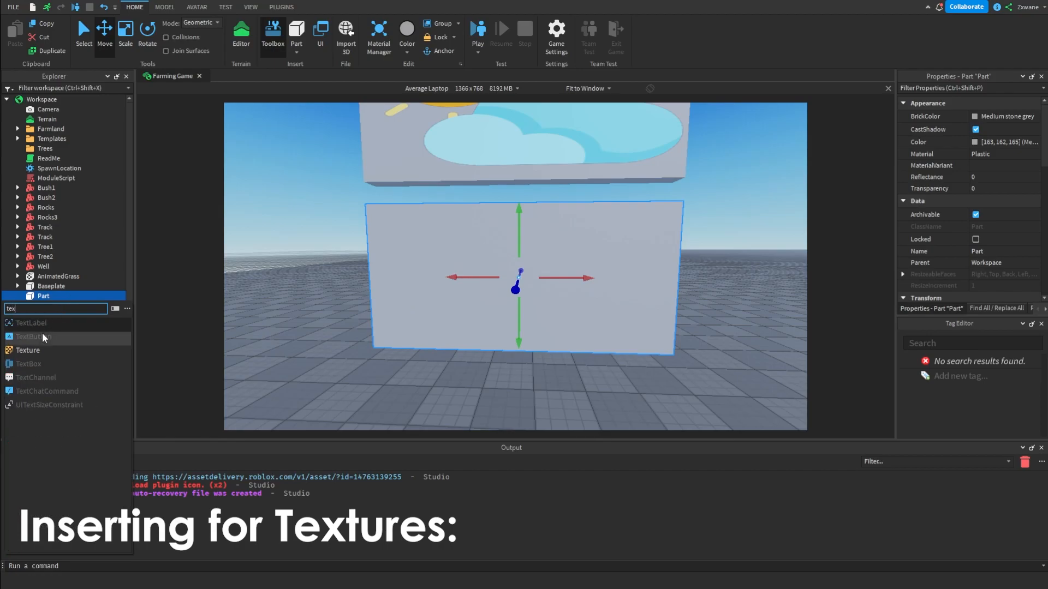
left_click(37, 351)
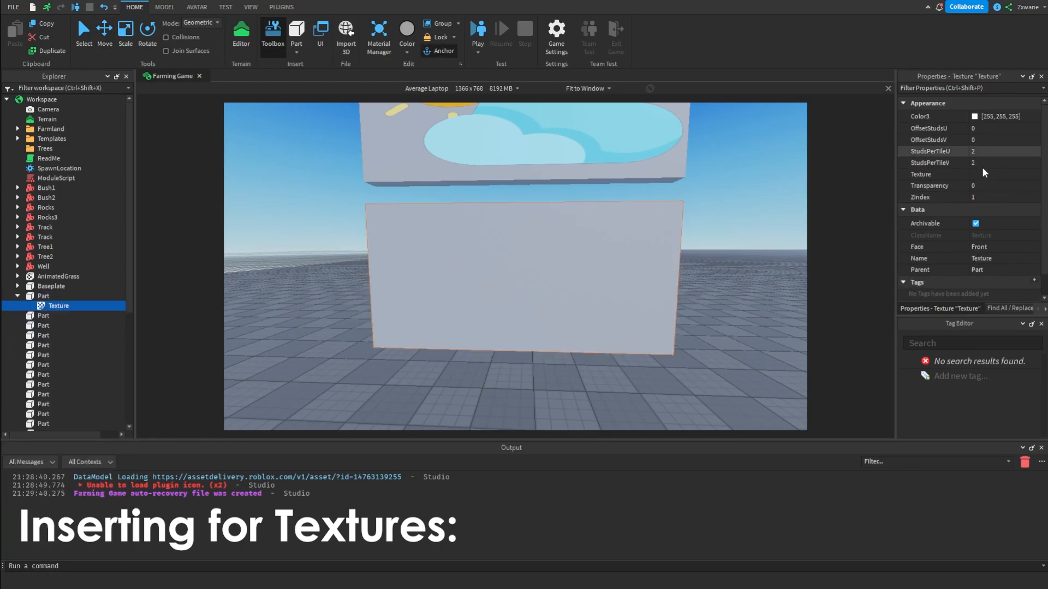
Set the Texture's image to the uploaded sun-and-cloud image
left_click(983, 174)
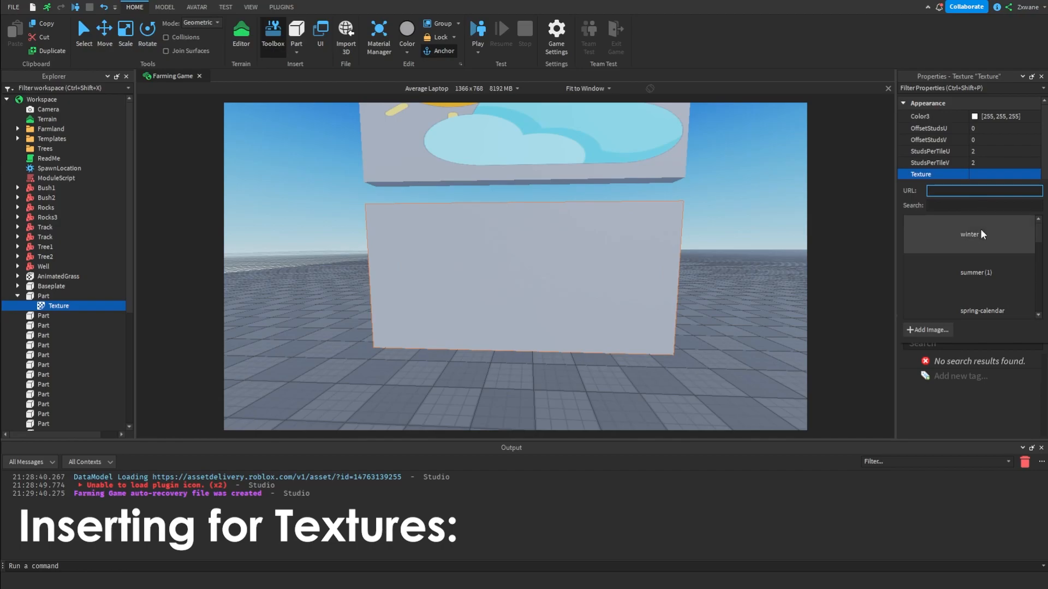
left_click(973, 270)
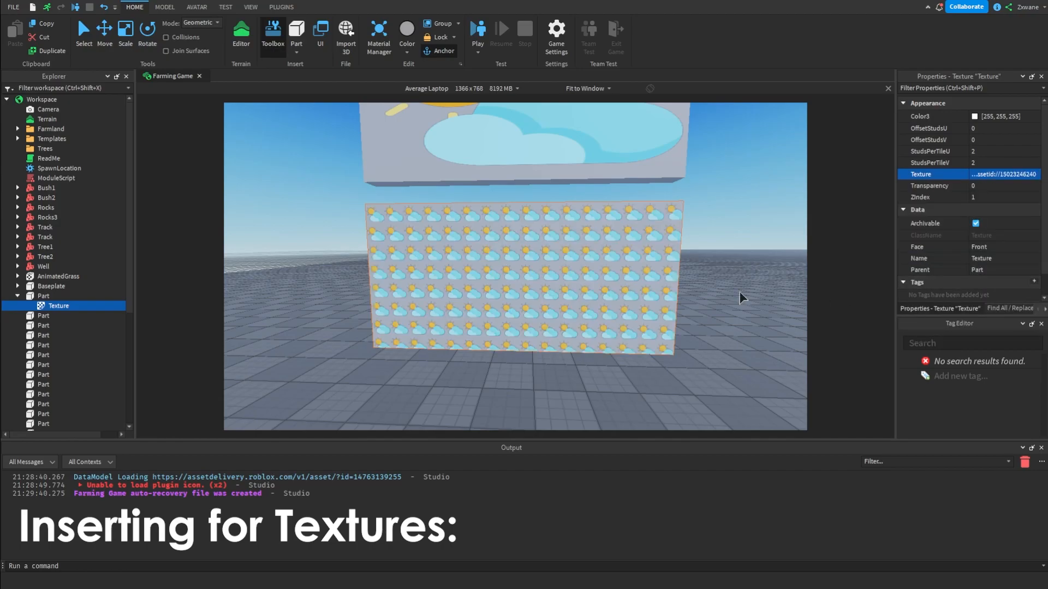
Set the Texture's StudsPerTileU and StudsPerTileV to 6
scroll(741, 295, "up", 3)
scroll(740, 295, "down", 4)
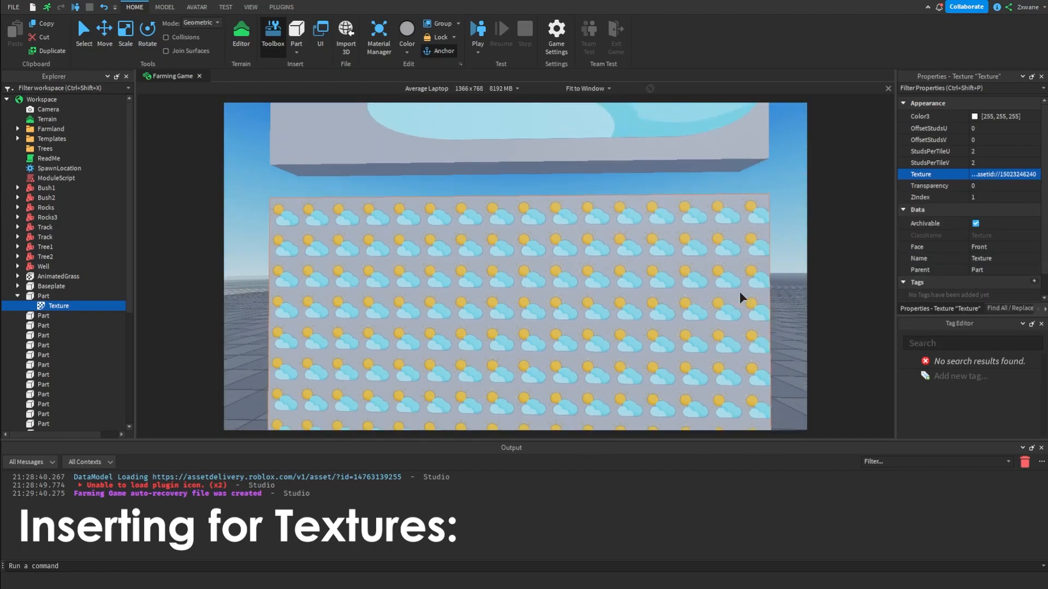
left_click(1003, 152)
type("6")
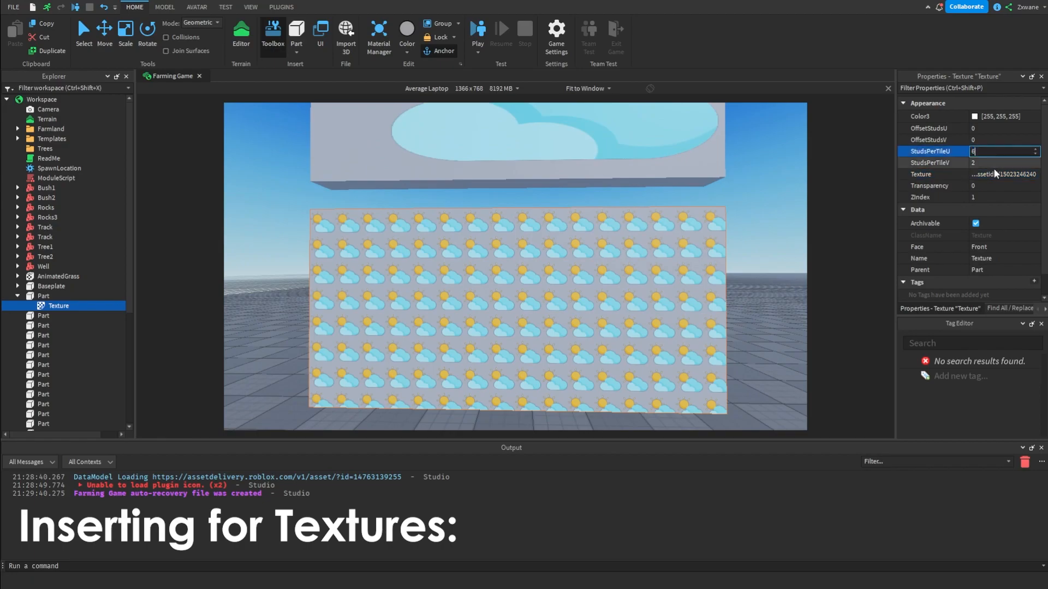
left_click(986, 163)
type("6")
key("Return")
scroll(759, 254, "up", 5)
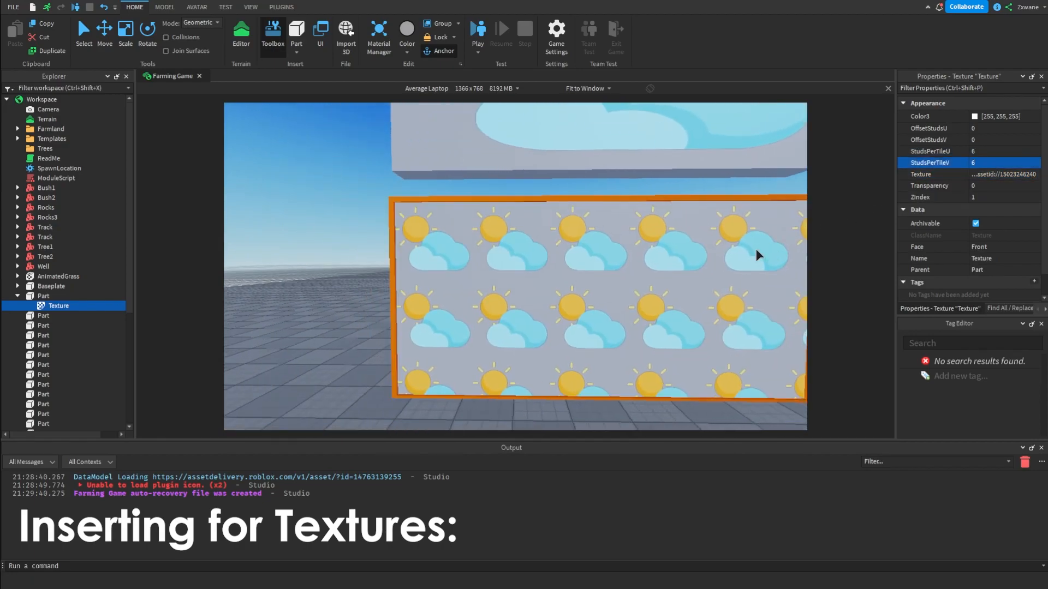
right_click_drag(756, 254, 757, 255)
right_click_drag(633, 285, 633, 286)
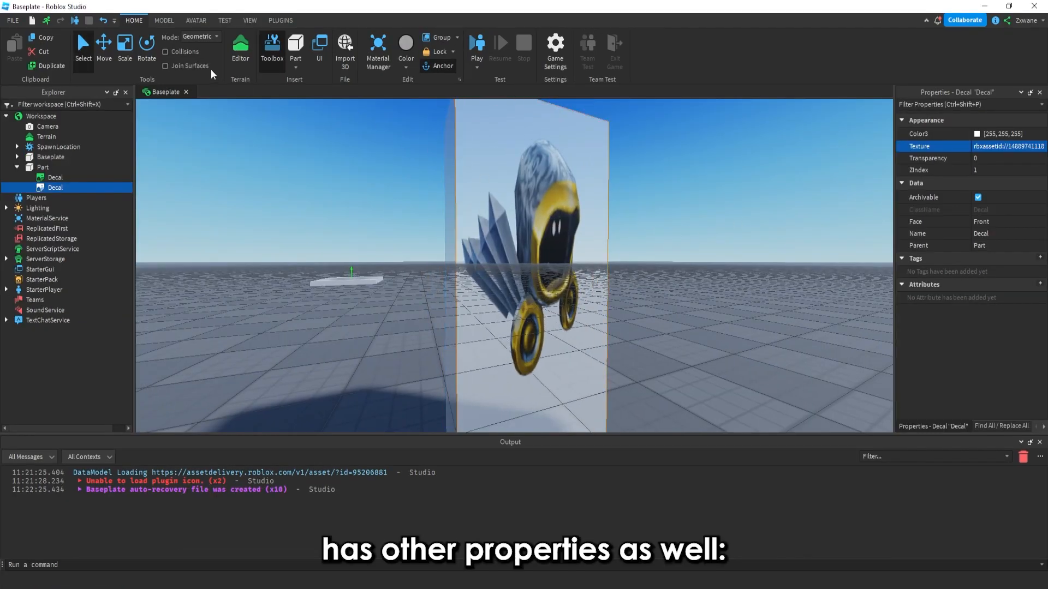
Set the selected Decal's Face to Back
left_click(119, 54)
right_click_drag(473, 264, 473, 264)
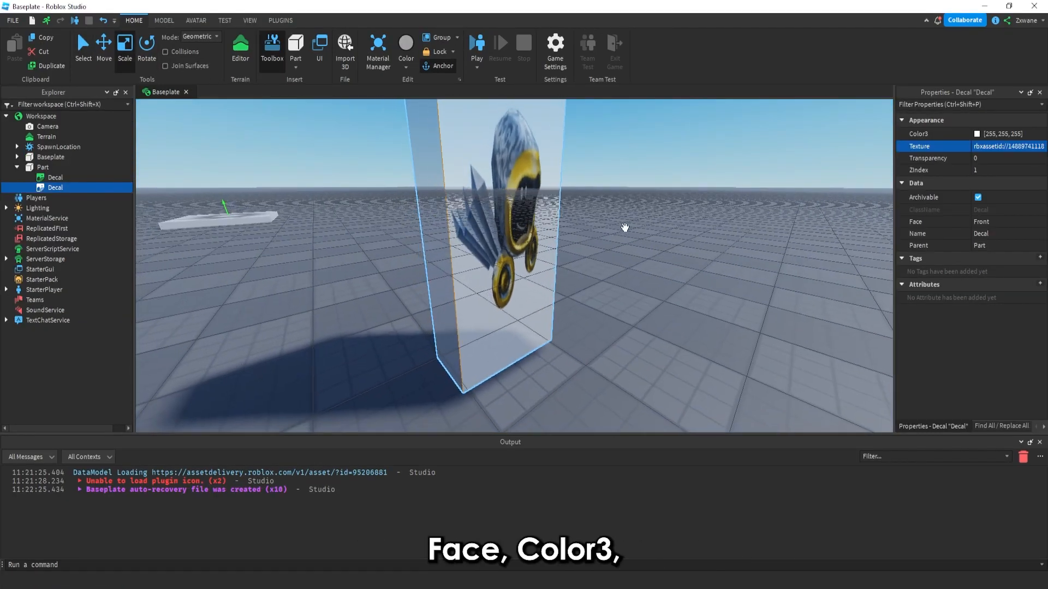
left_click(987, 219)
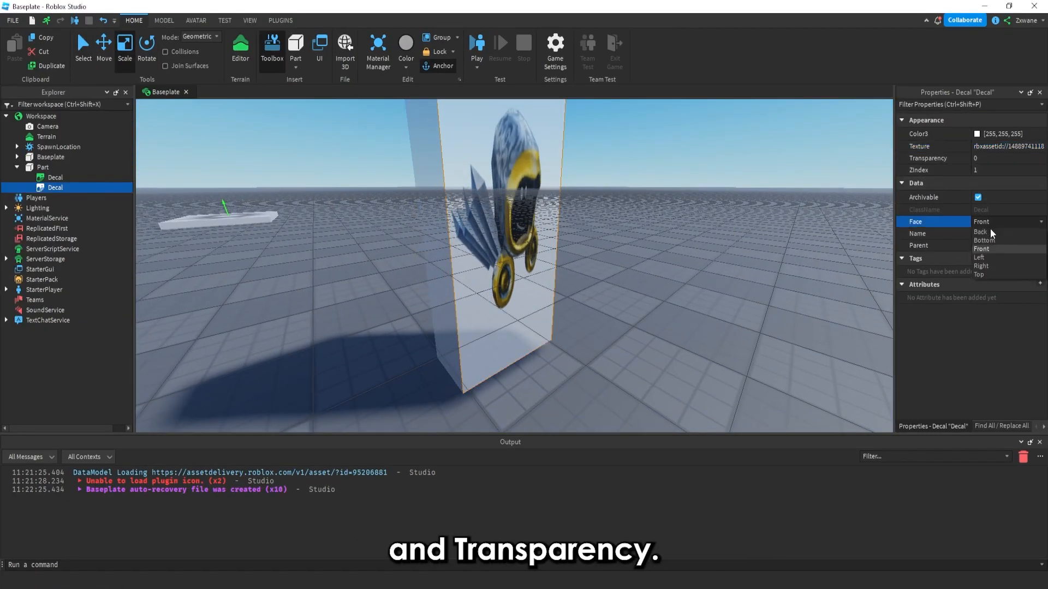
left_click(981, 232)
mouse_move(754, 220)
right_mouse_down()
mouse_move(742, 220)
mouse_move(763, 229)
right_mouse_up()
Set the Decal's Color3 to lime green, 170, 255, 0
left_click(976, 134)
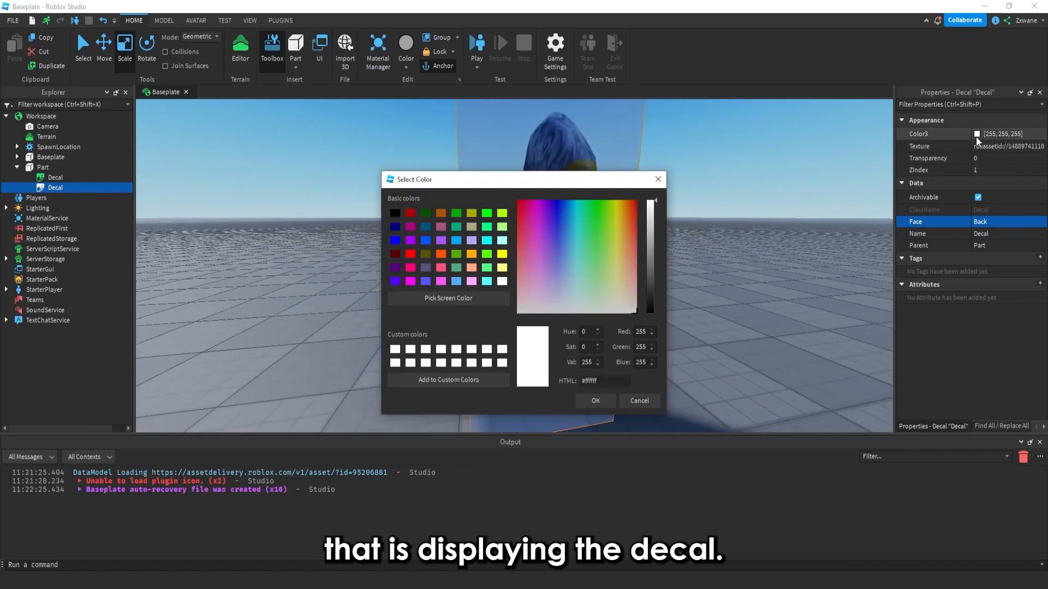
left_click(610, 202)
left_click_drag(562, 175, 327, 186)
left_click_drag(413, 219, 431, 166)
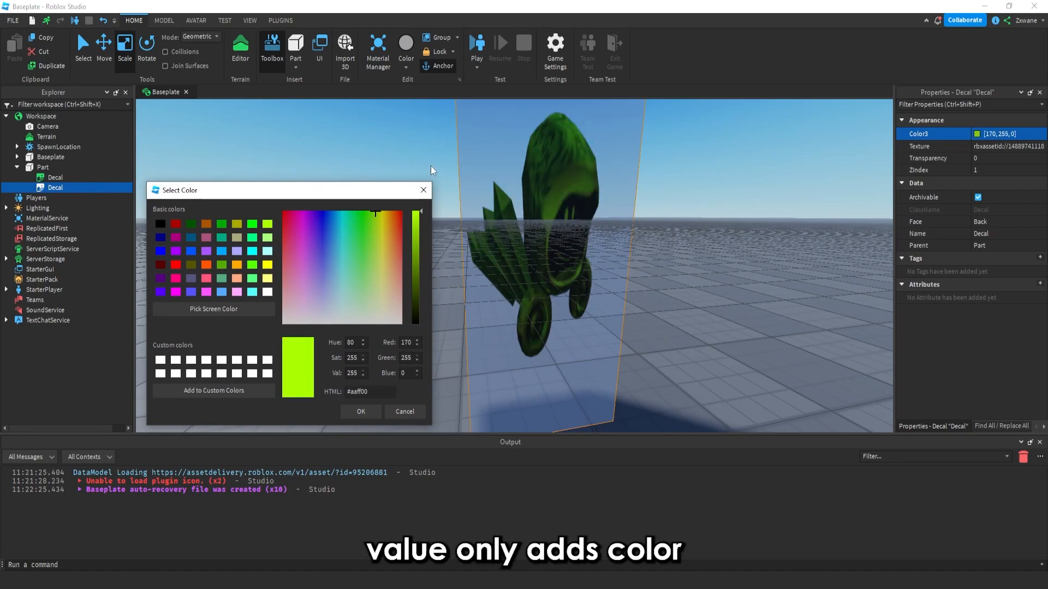
left_click(359, 414)
Try the Decal's Transparency at 1, then set it back to 0
left_click(986, 158)
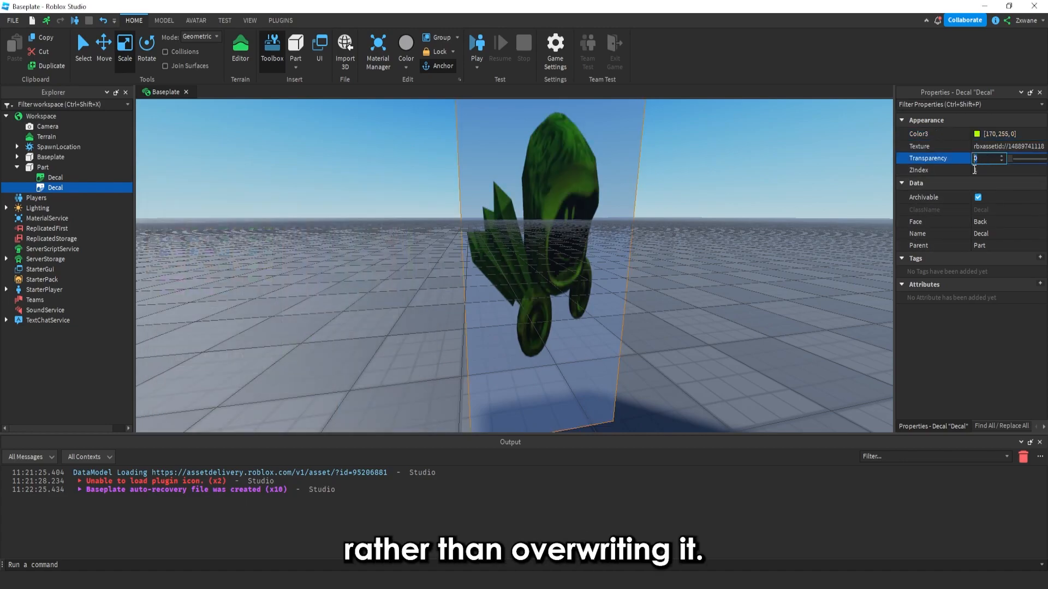
type("1")
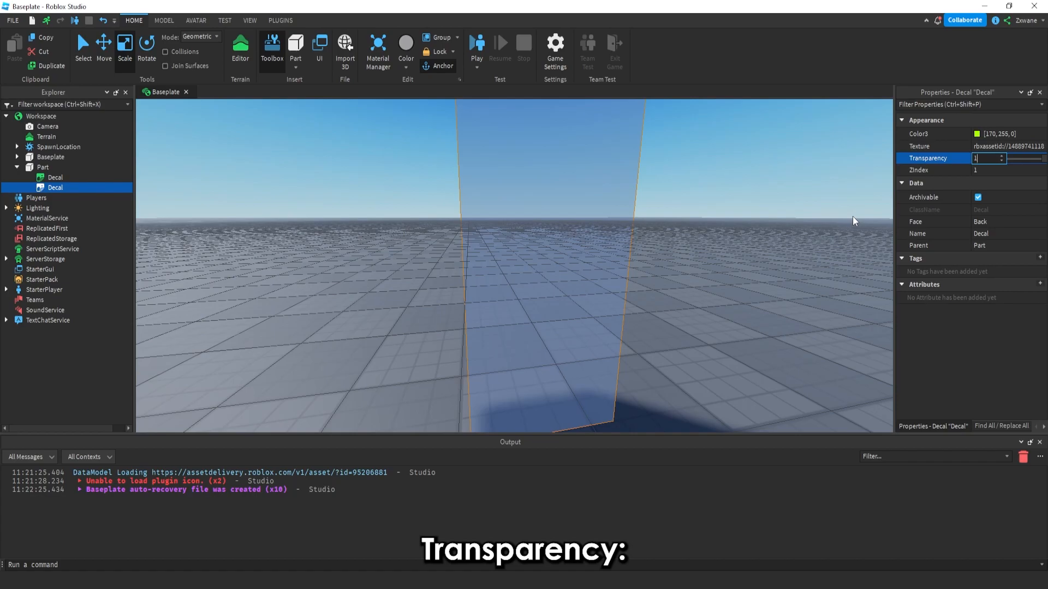
key("BackSpace")
type("0")
key("Return")
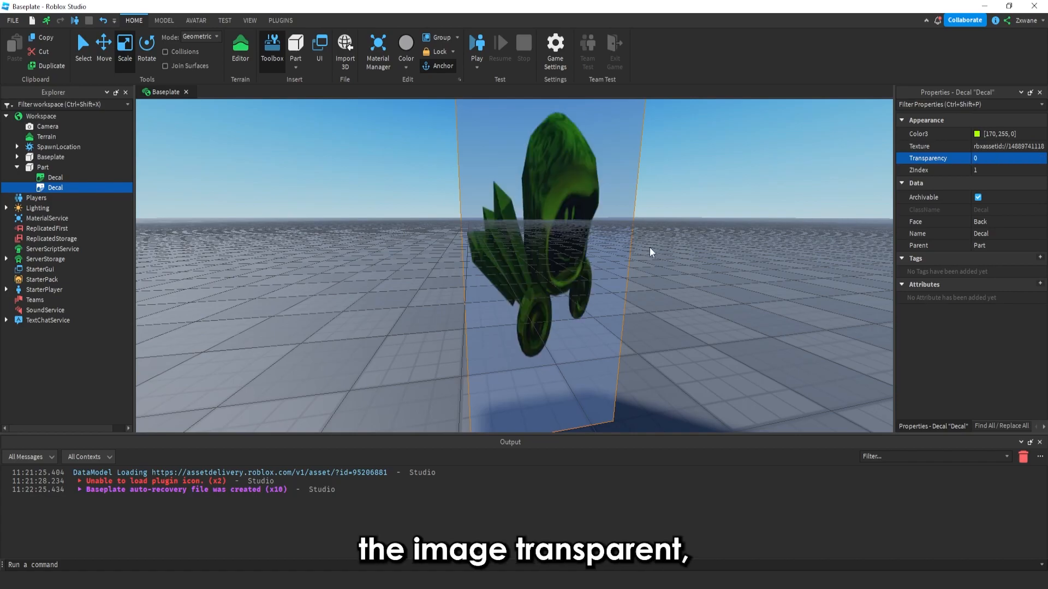
Scale the upper Part wider and taller to about 31.8 × 14.6 × 2 studs
scroll(650, 247, "down", 3)
left_click(580, 232)
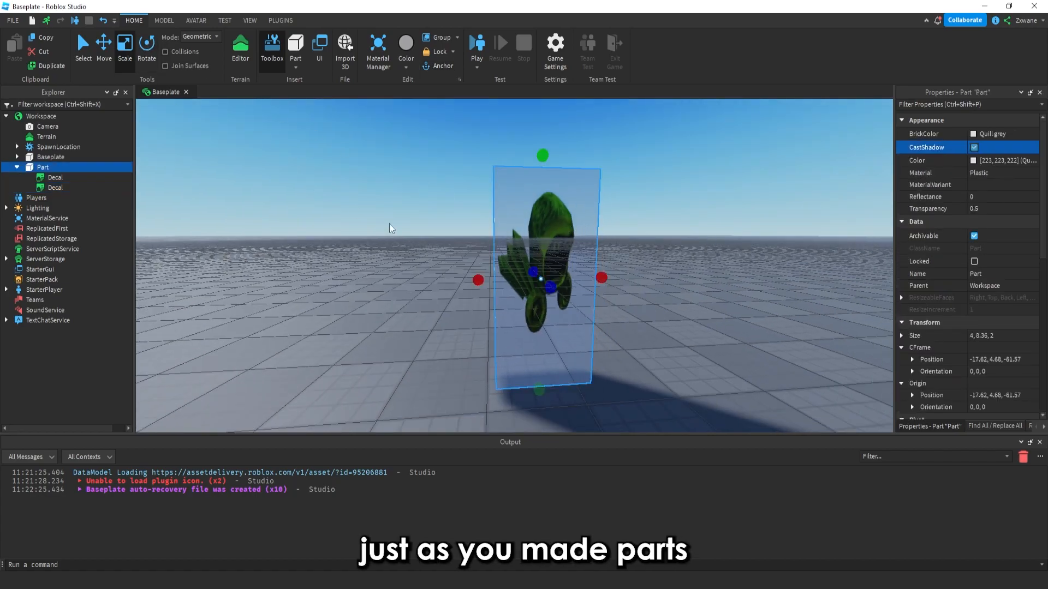
left_click_drag(478, 280, 184, 289)
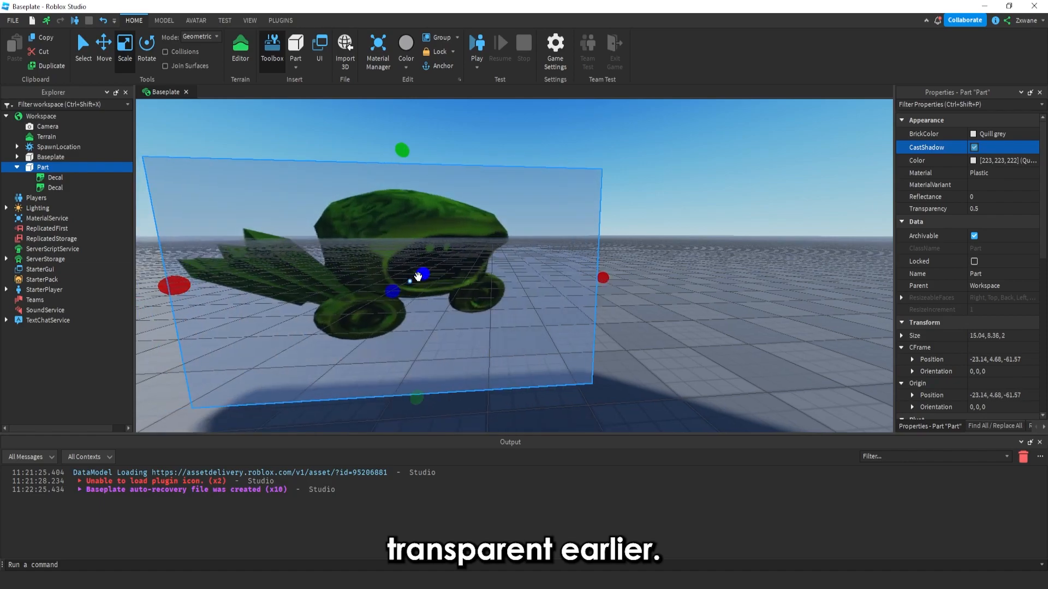
right_click_drag(421, 276, 442, 218)
scroll(442, 218, "down", 4)
left_click_drag(597, 280, 889, 276)
scroll(627, 243, "down", 4)
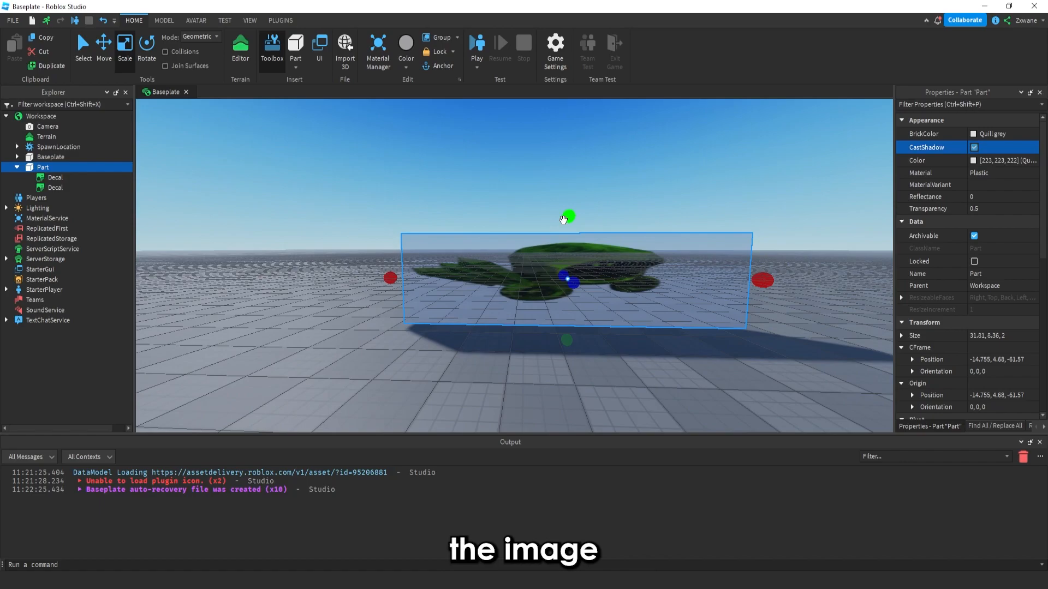
left_click_drag(565, 218, 561, 216)
left_click(476, 189)
right_click_drag(476, 188, 476, 187)
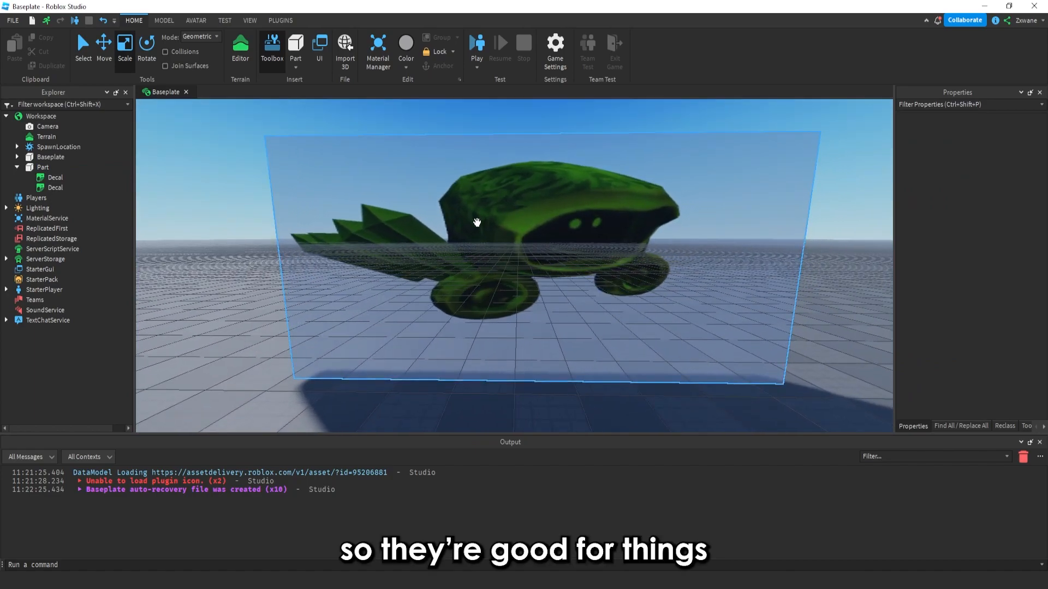
left_click(494, 233)
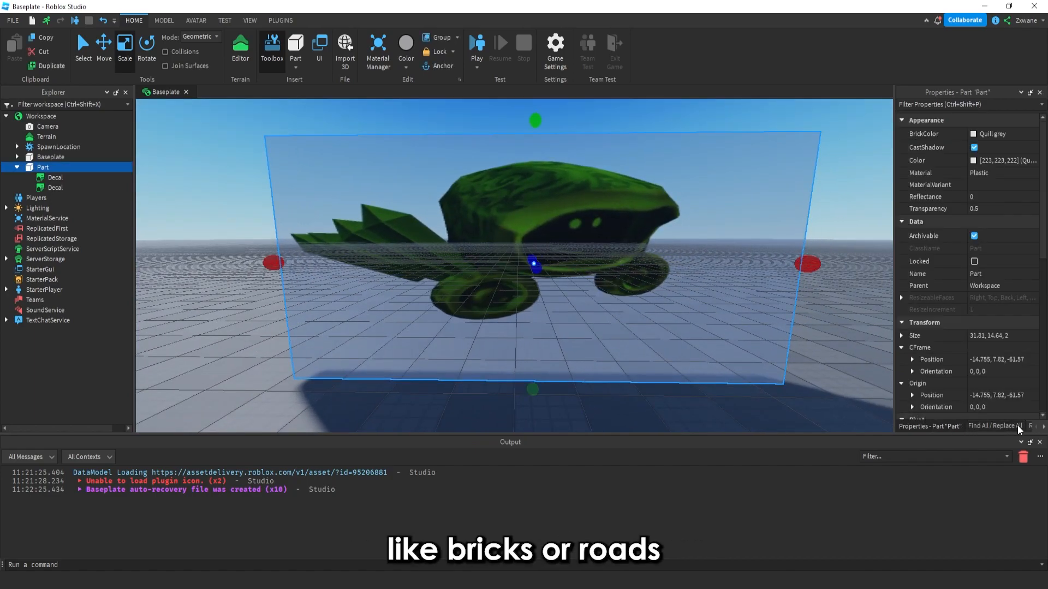
Insert a Texture into the Part and paste the copied hooded-character image ID as its Texture
left_click(56, 167)
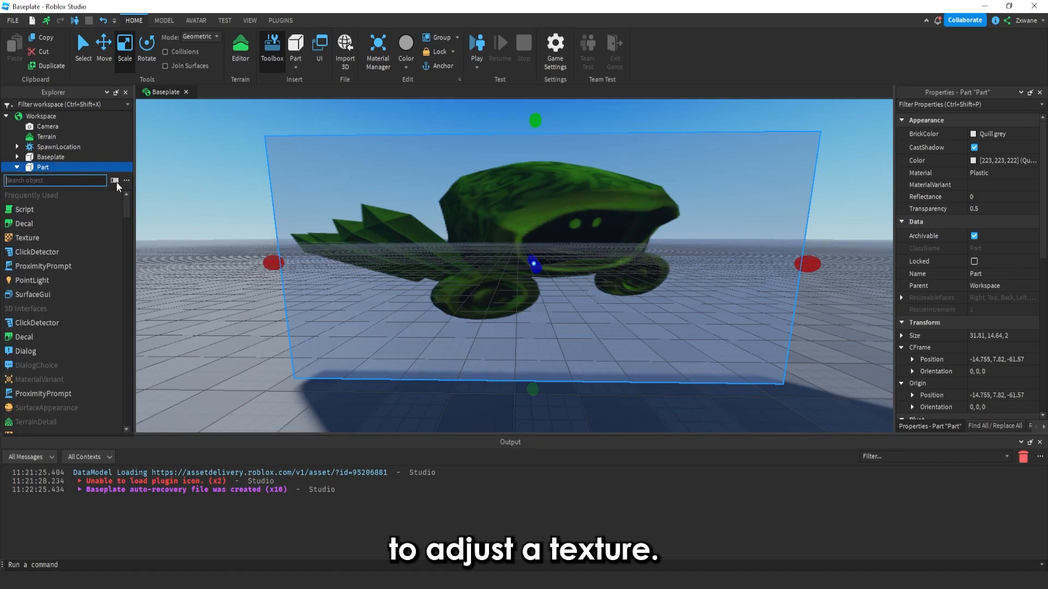
left_click(32, 238)
right_click_drag(722, 221, 1030, 205)
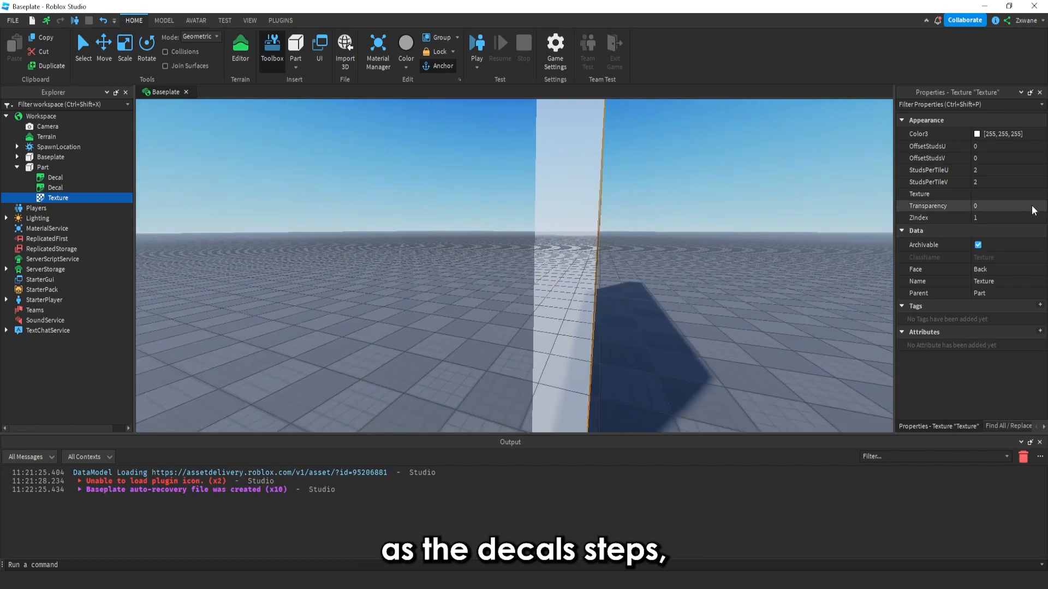
left_click(1041, 196)
key("ctrl+v")
right_click_drag(705, 234, 428, 189)
key("d")
Delete both Decals from the Part
scroll(428, 194, "up", 3)
left_click(54, 177)
left_click(55, 187, "ctrl")
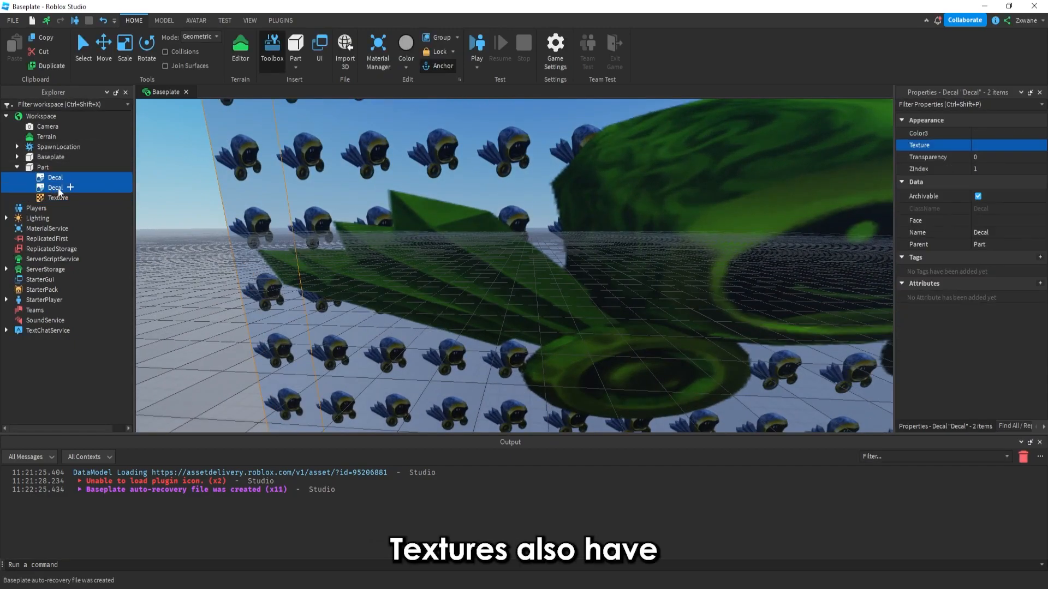
key("Delete")
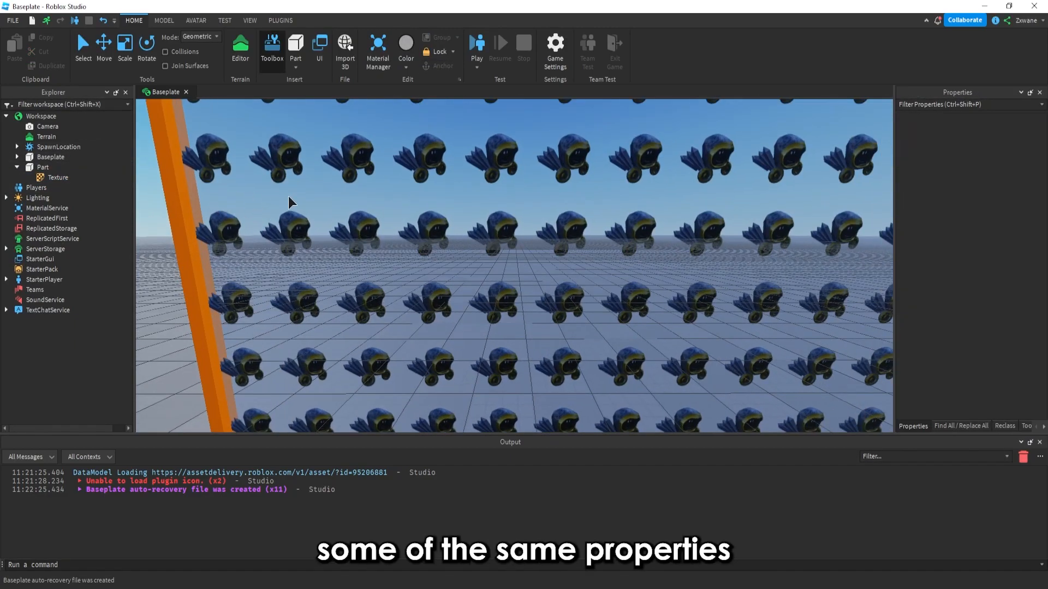
Scale the Part up to about 58 × 37 × 2 studs
left_click(457, 226)
scroll(457, 225, "down", 3)
key("d")
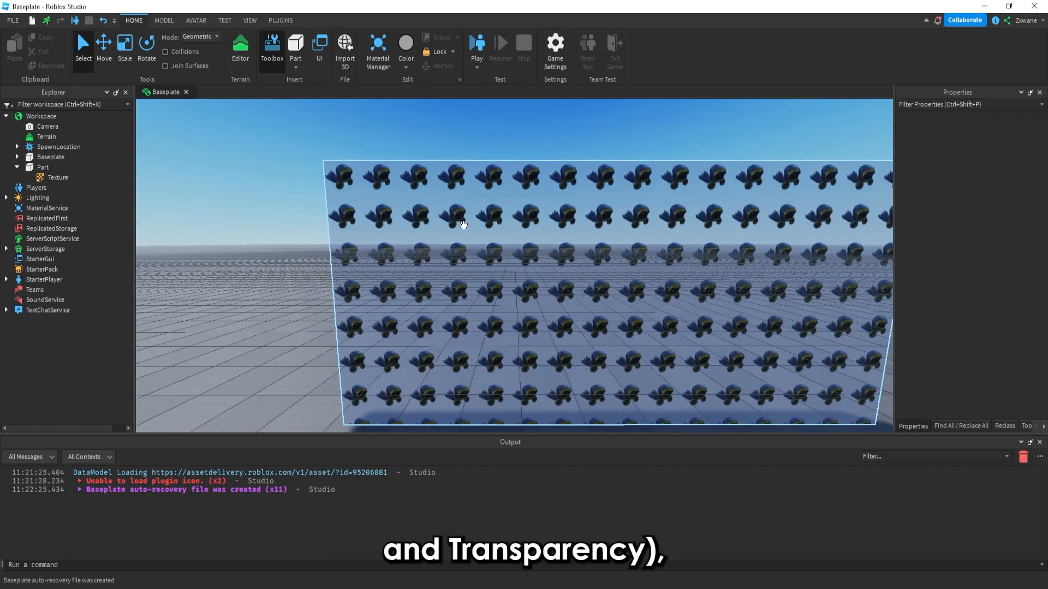
left_click(461, 225)
key("w")
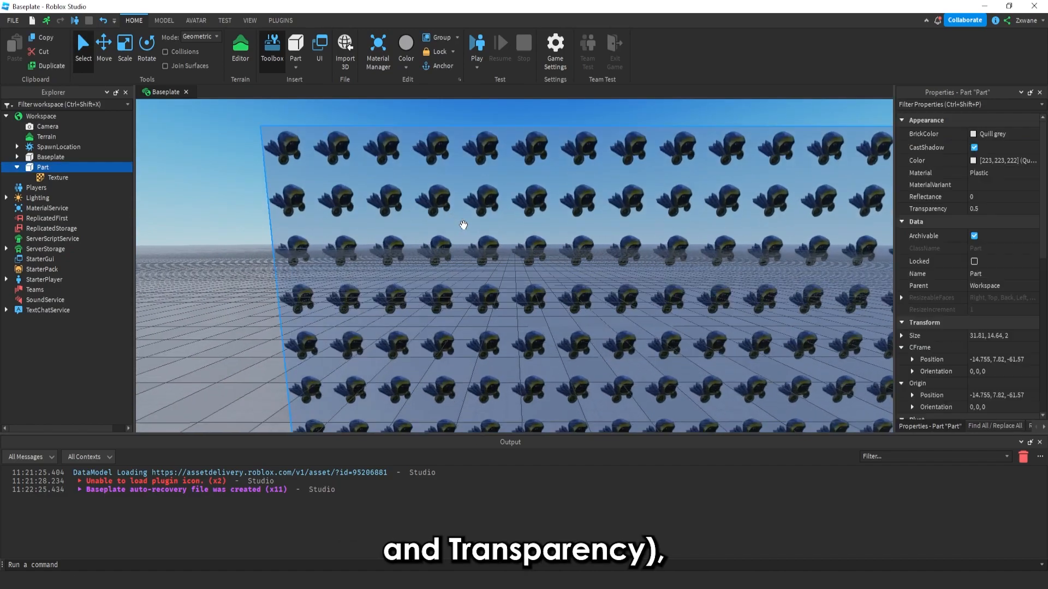
scroll(463, 225, "down", 5)
key("ctrl+3")
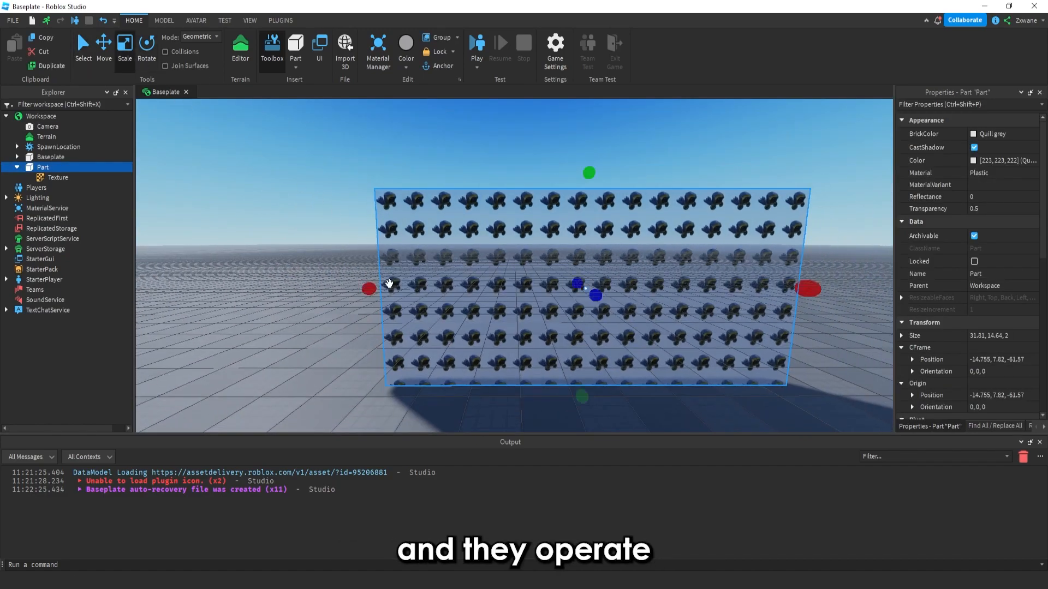
left_click_drag(277, 287, 527, 294)
left_click_drag(245, 271, 90, 262)
right_click_drag(457, 272, 459, 265)
scroll(459, 264, "down", 2)
left_click_drag(522, 214, 520, 214)
right_click_drag(522, 213, 519, 214)
left_click_drag(520, 214, 520, 210)
scroll(519, 235, "up", 4)
right_click_drag(519, 236, 520, 235)
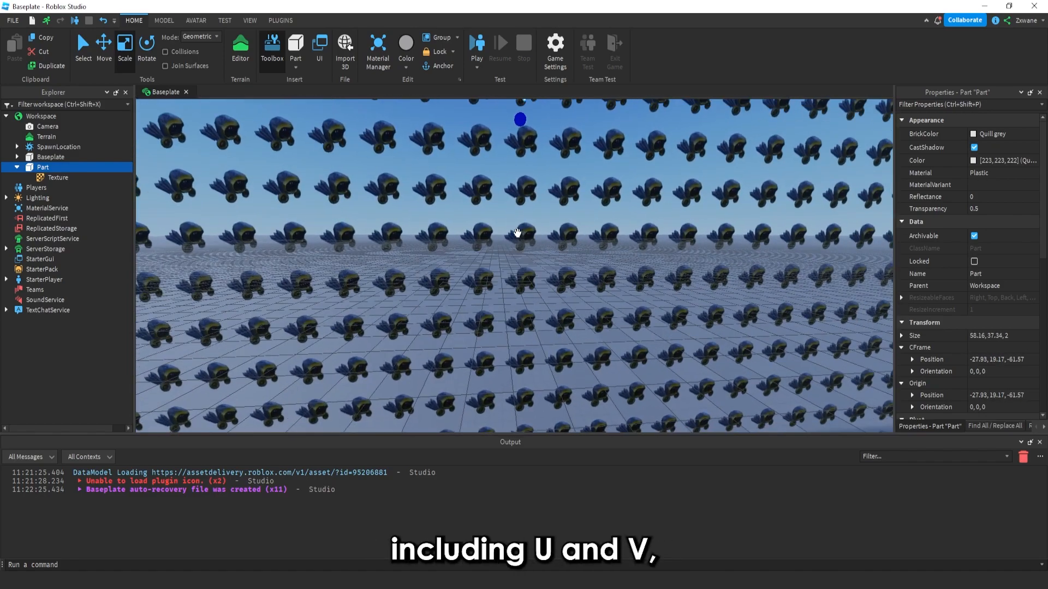
Set the Texture's StudsPerTileU and StudsPerTileV to 10
left_click(55, 178)
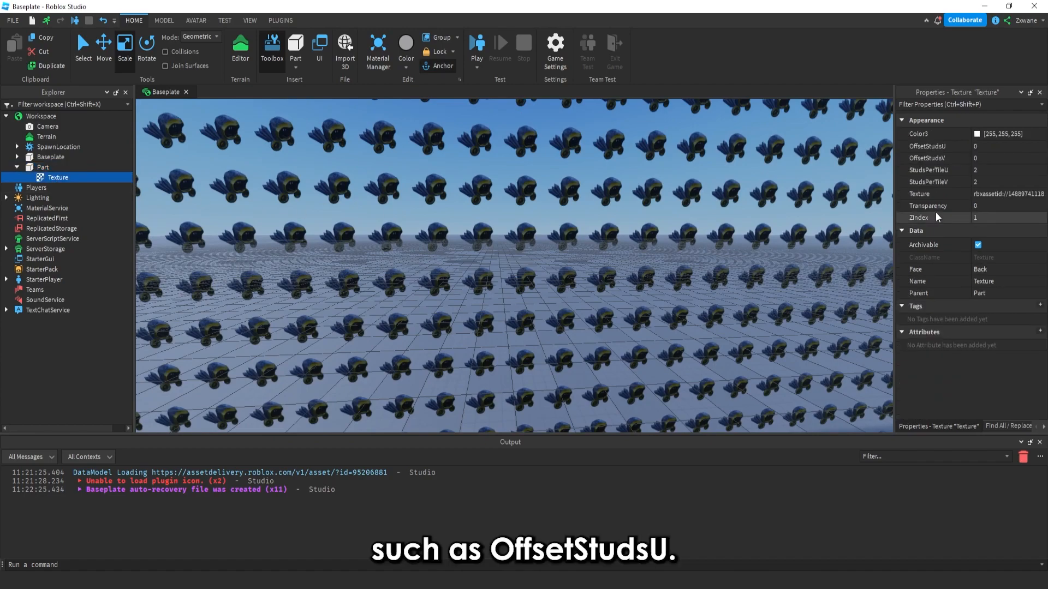
left_click(980, 174)
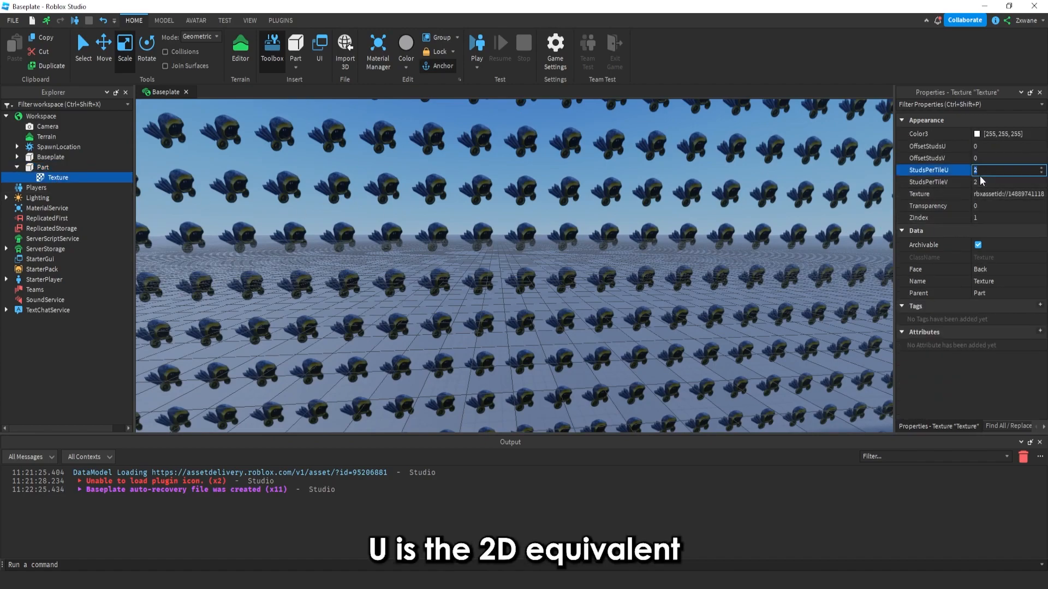
key("Return")
left_click(980, 176)
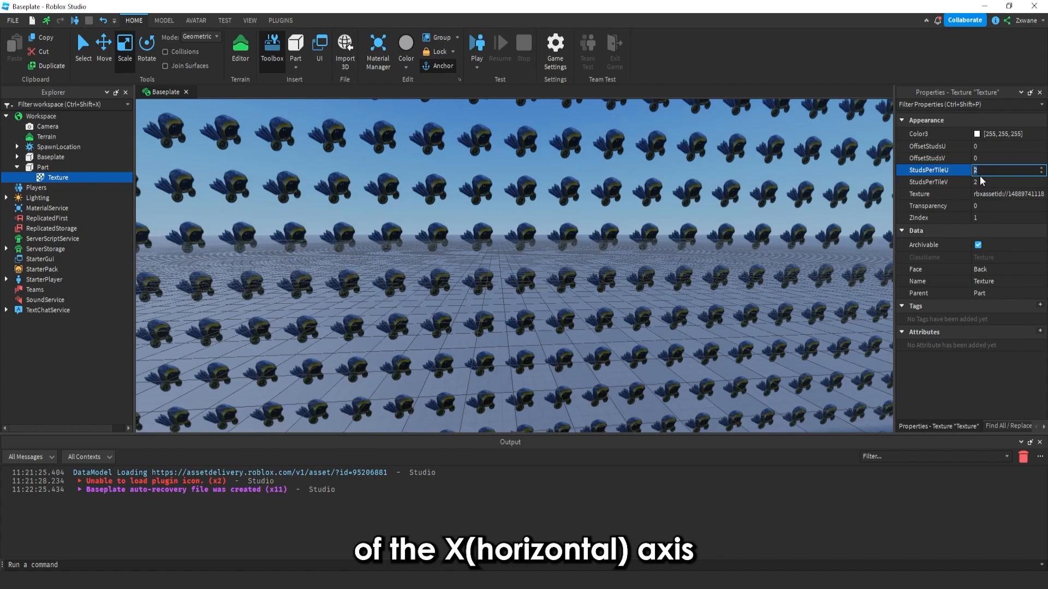
type("4")
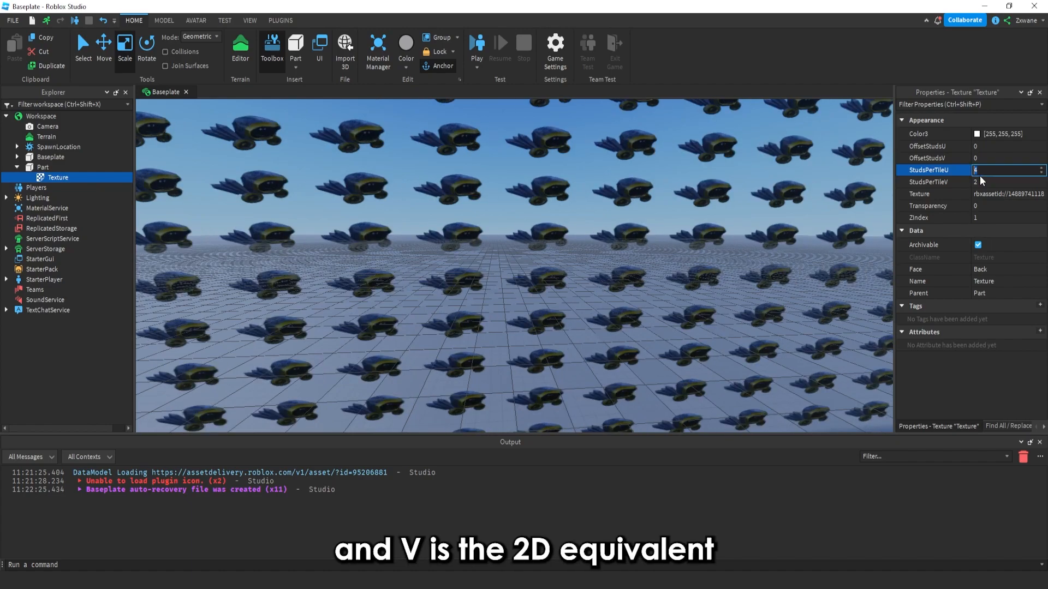
type("0")
key("Return")
scroll(788, 196, "down", 5)
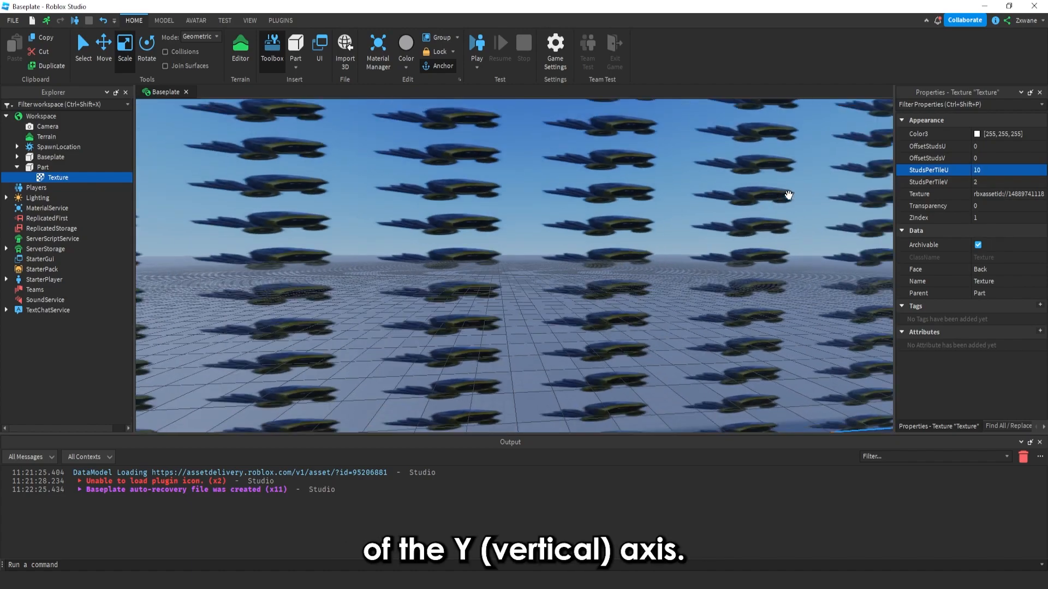
scroll(788, 196, "up", 3)
left_click(975, 182)
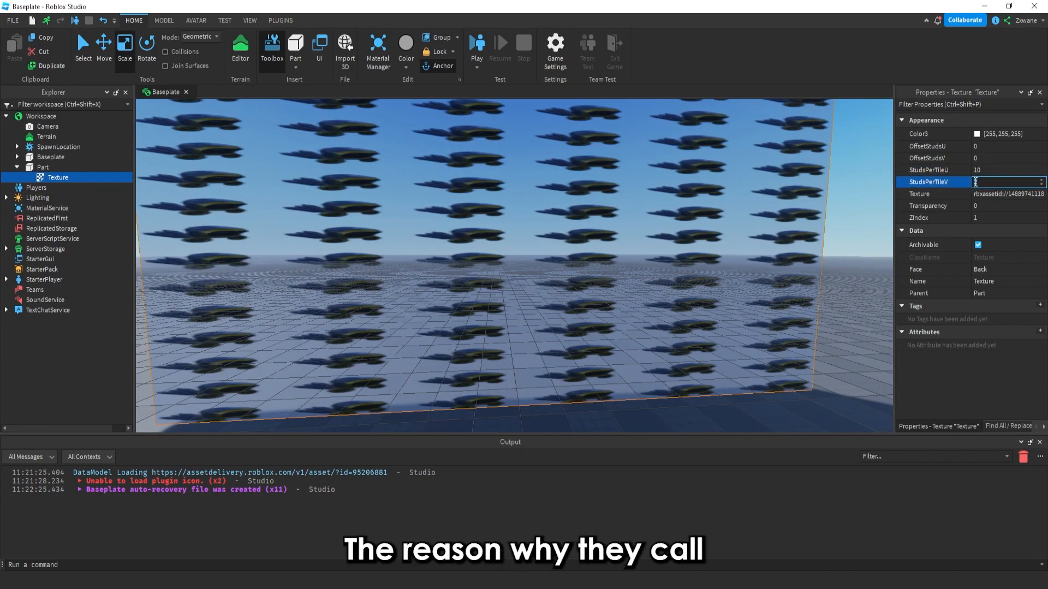
key("Return")
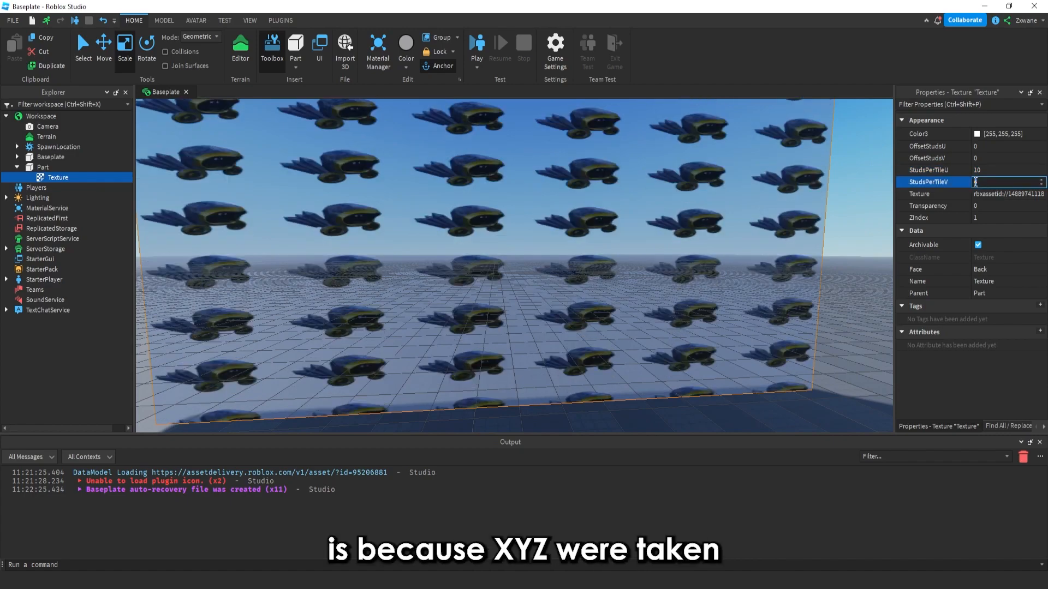
key("Return")
Try StudsPerTileV values of 30 and 100 on the Texture
scroll(763, 205, "up", 3)
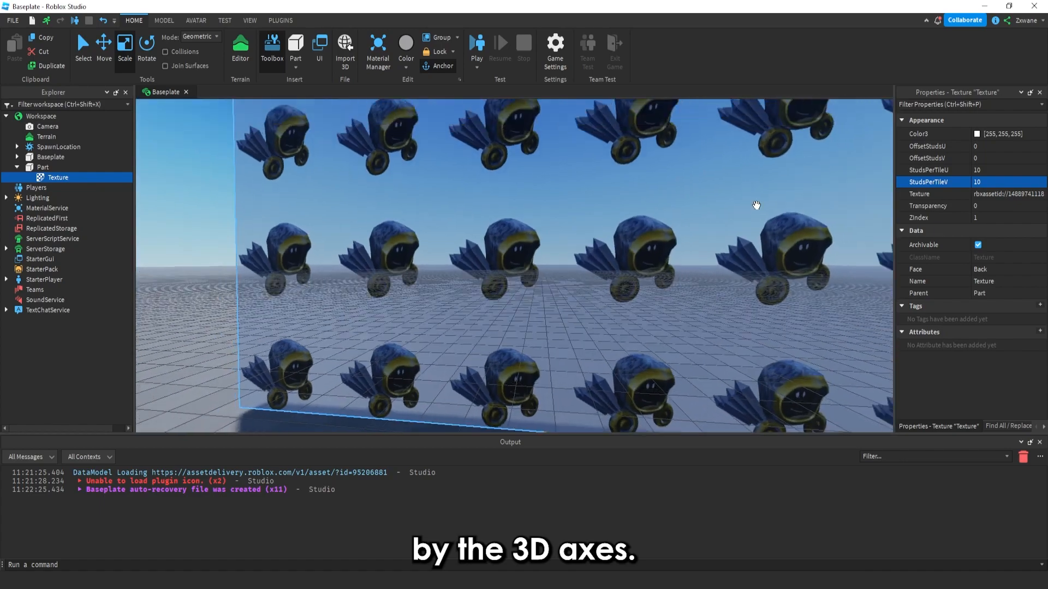
scroll(756, 205, "down", 3)
scroll(757, 206, "up", 5)
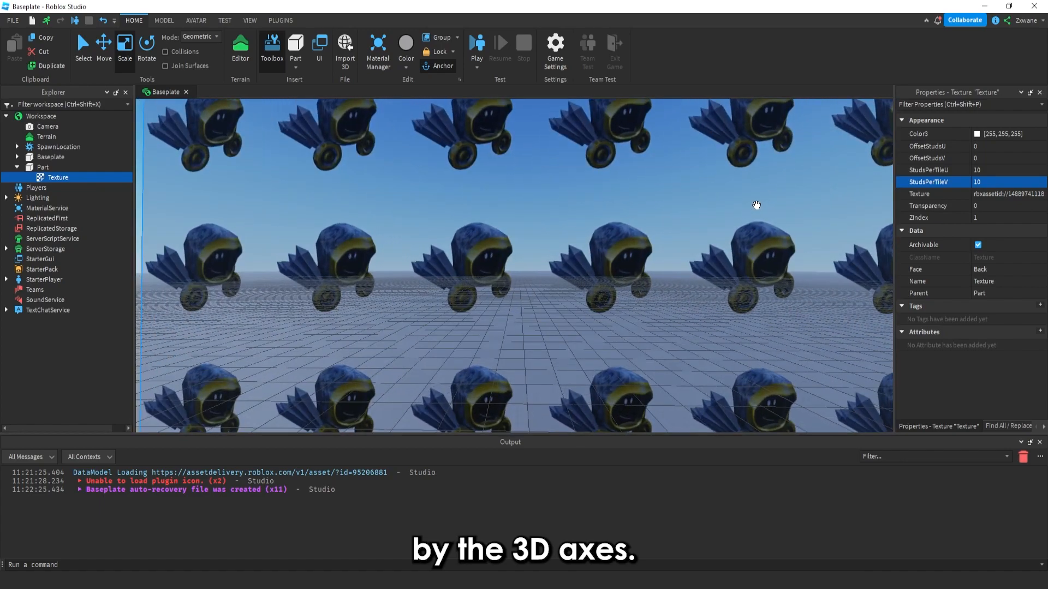
key("s")
key("w")
key("s")
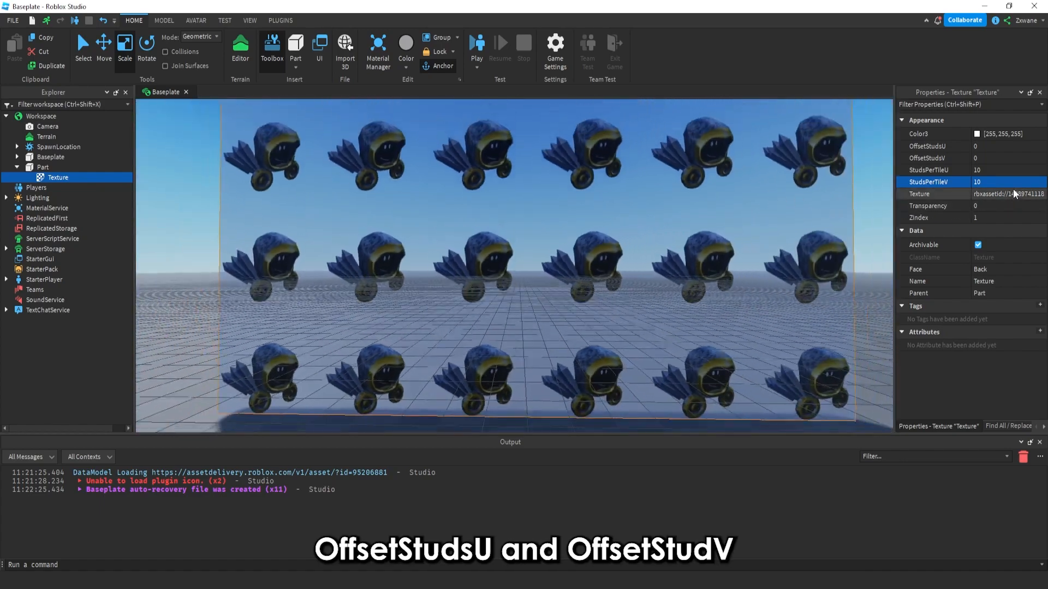
key("w")
left_click(997, 185)
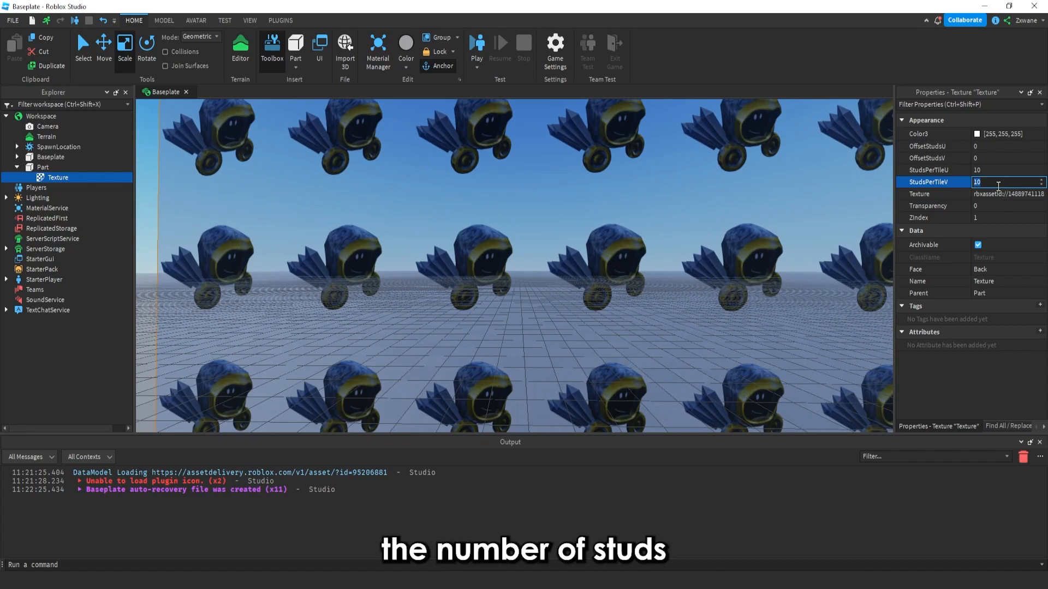
type("30")
key("Return")
key("s")
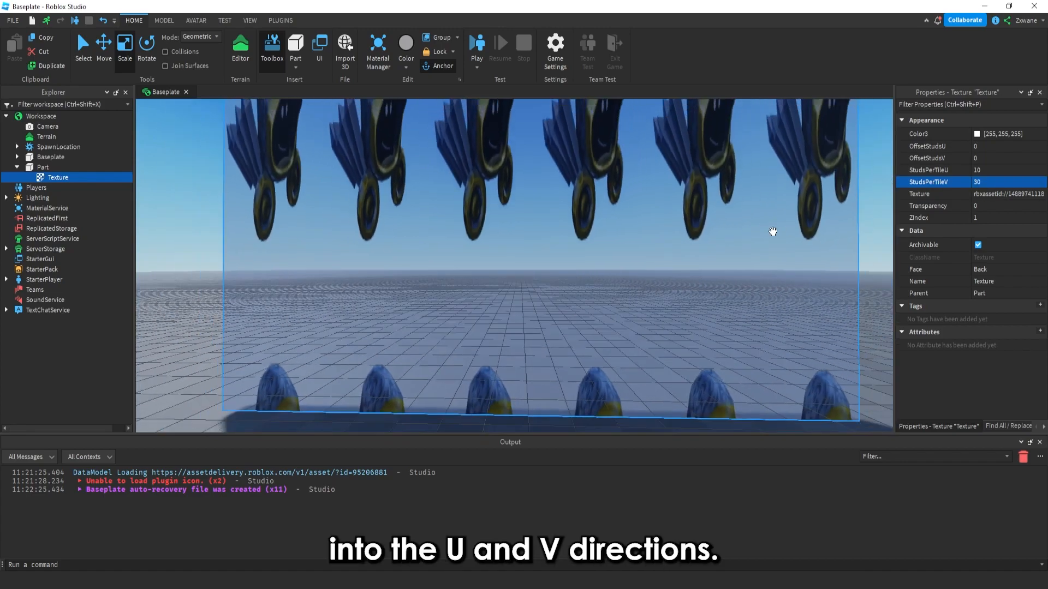
key("w")
key("w")
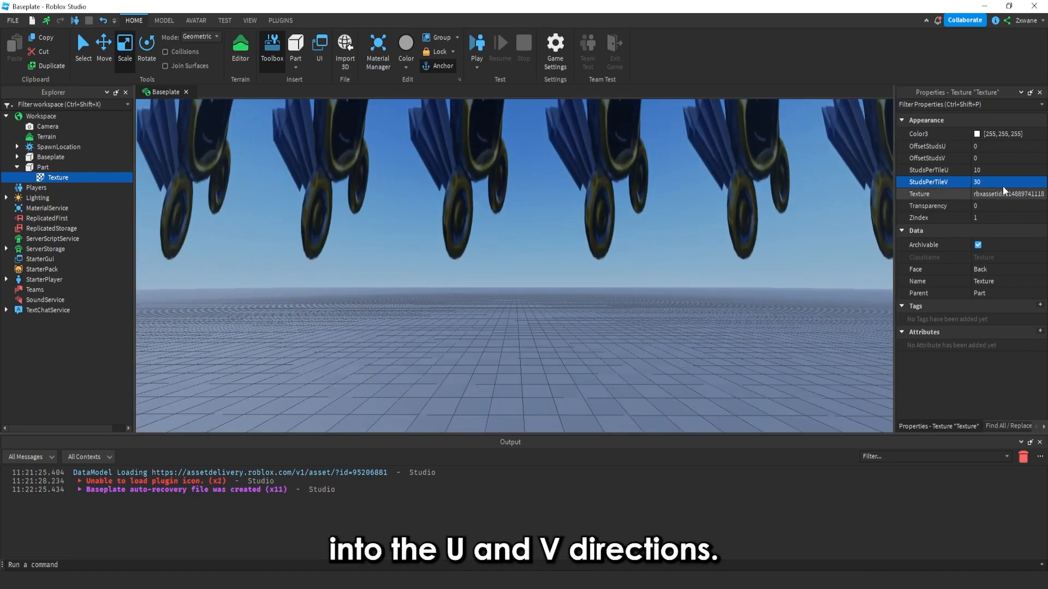
type("100")
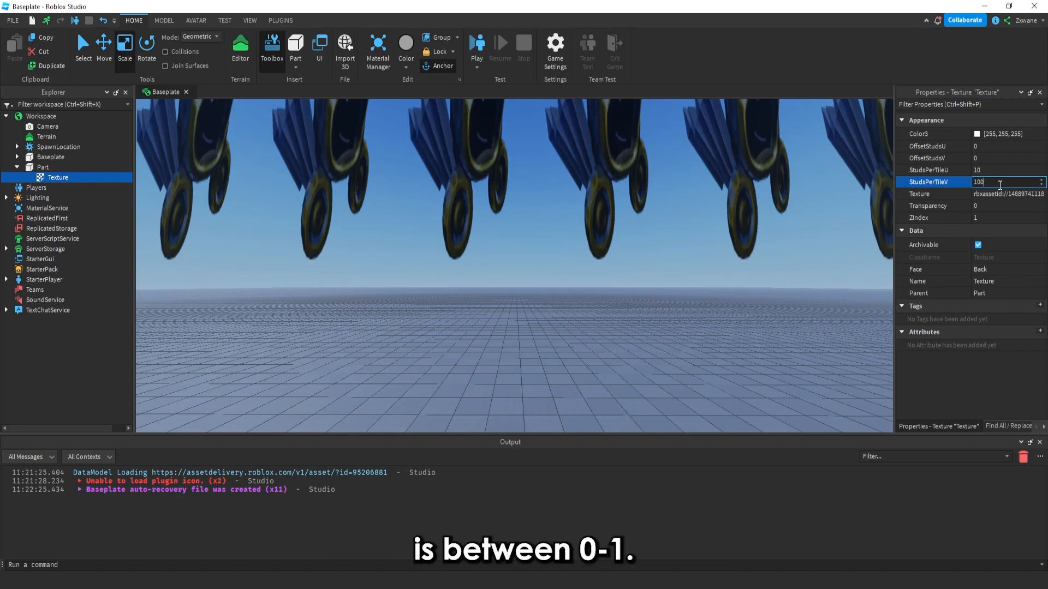
key("Return")
Set the Texture's StudsPerTileU and StudsPerTileV both to 6
left_click(991, 170)
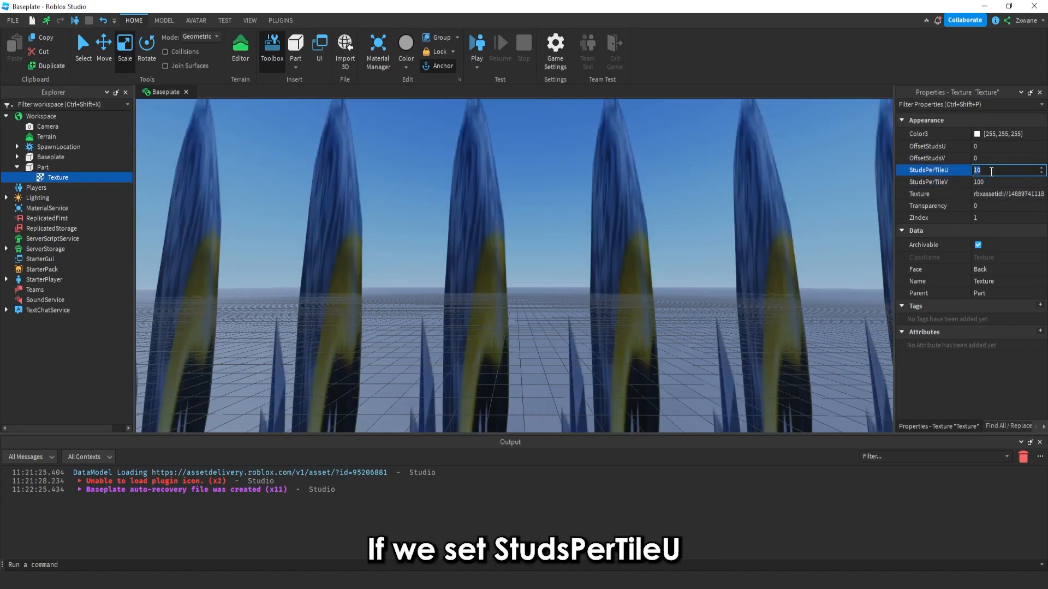
type("6")
key("Tab")
type("66")
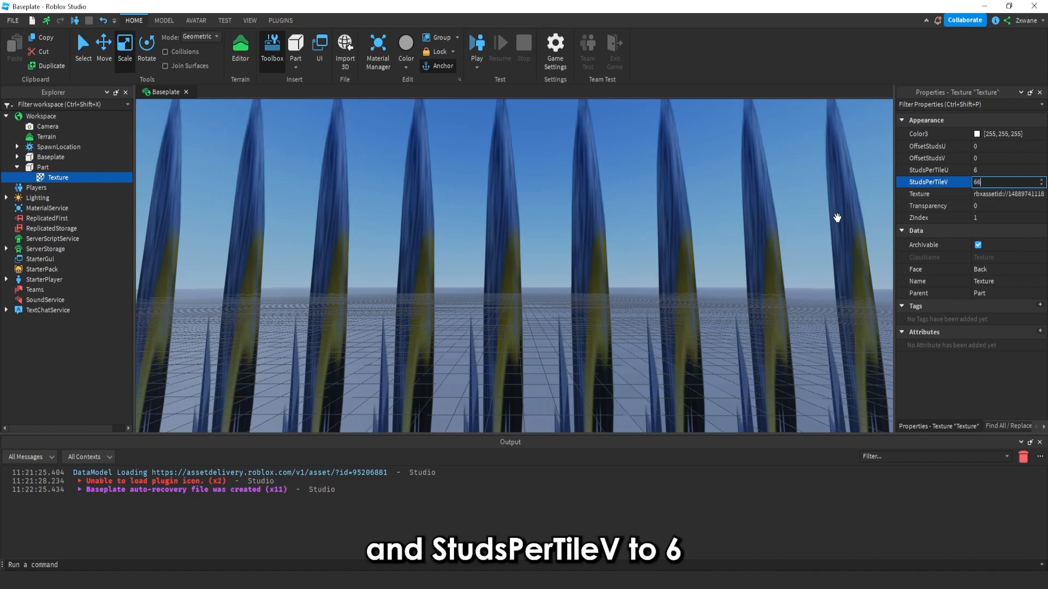
key("BackSpace")
key("Return")
scroll(764, 230, "down", 5)
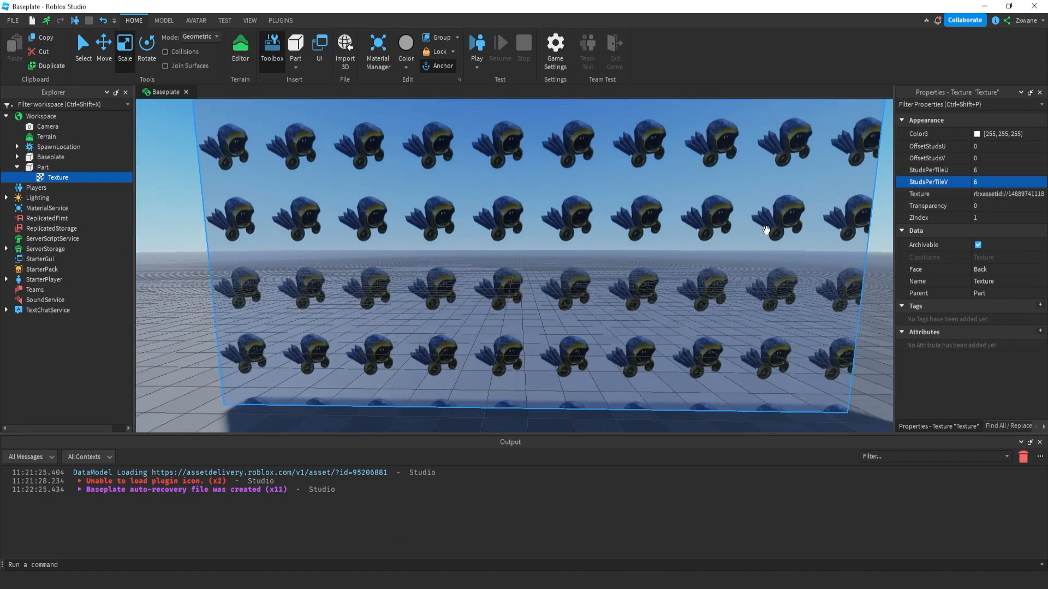
right_click_drag(766, 229, 766, 236)
key("s")
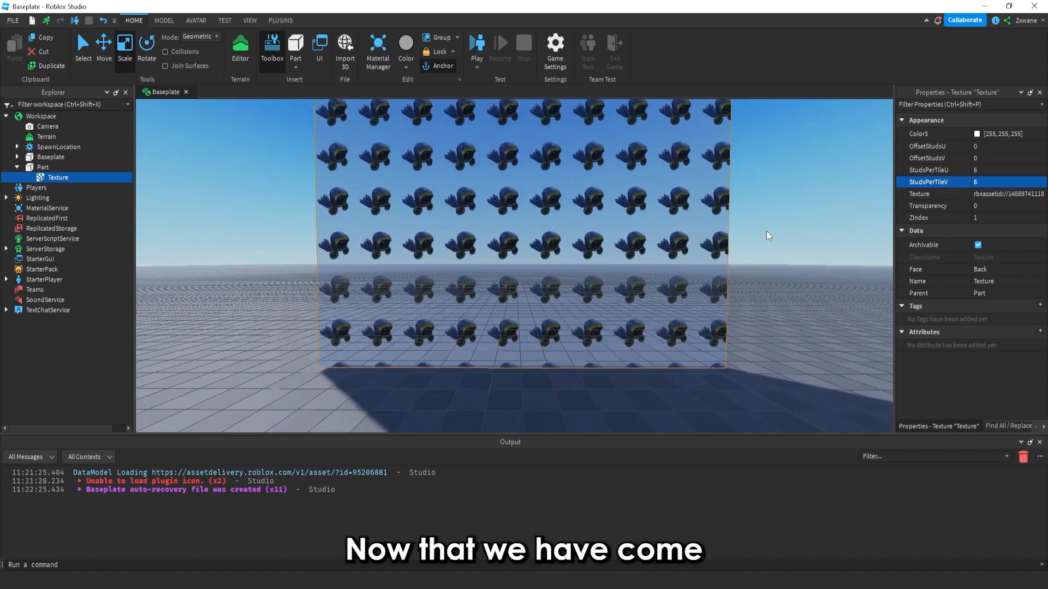
key("s")
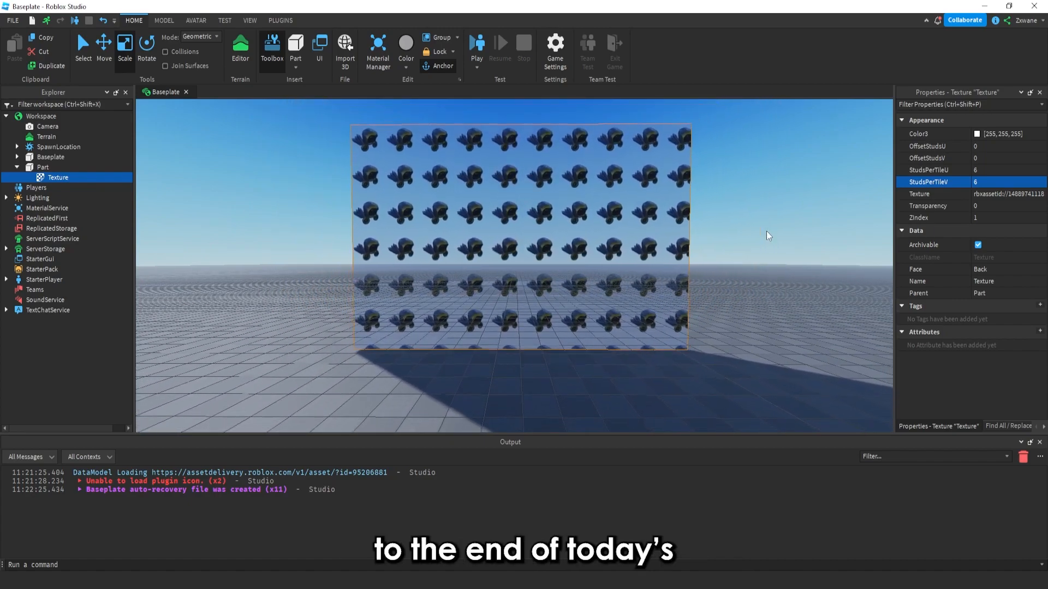
key("s")
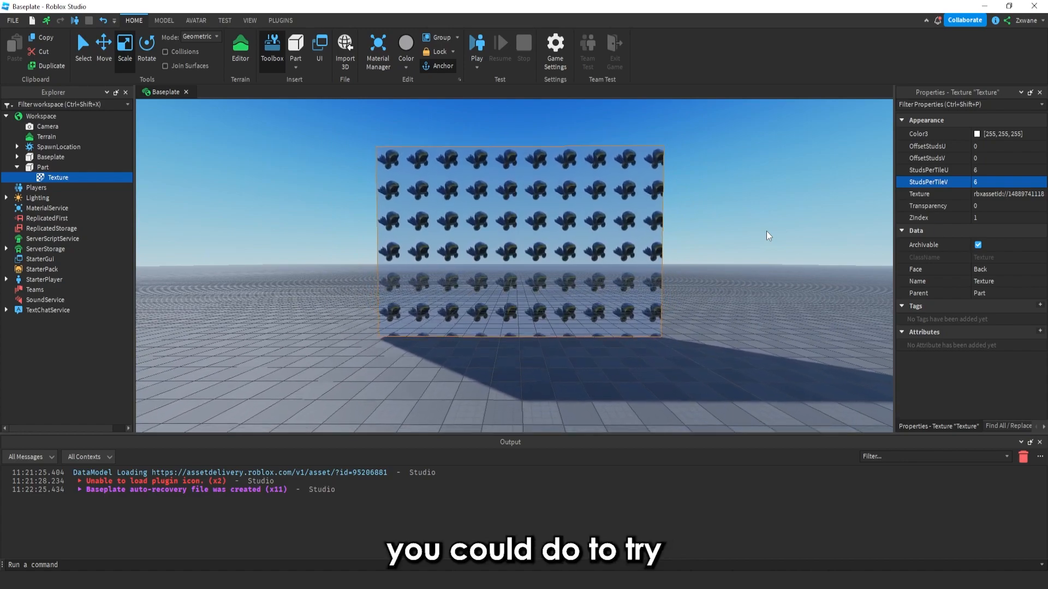
key("s")
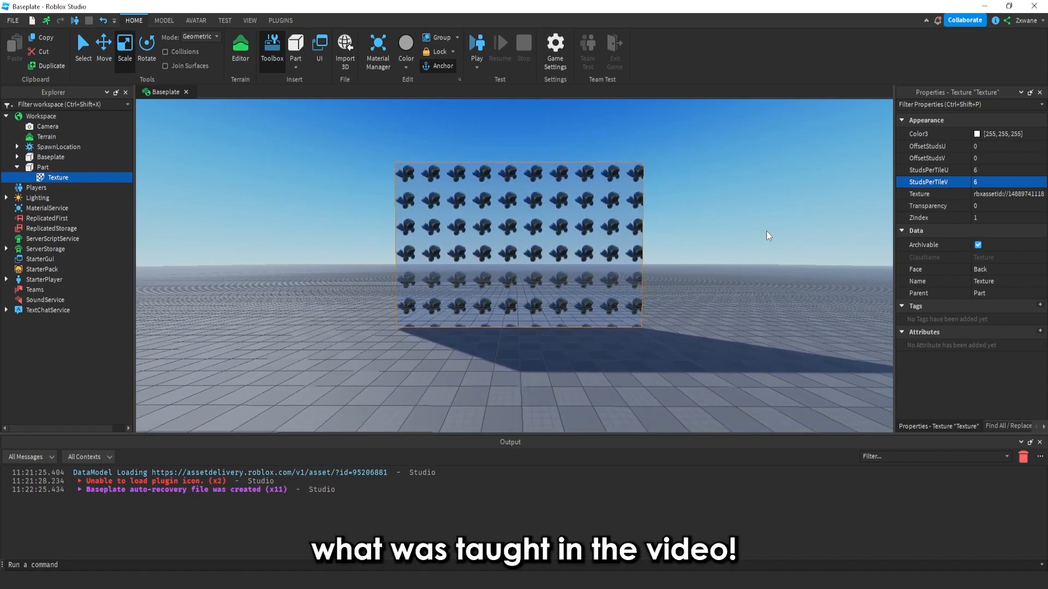
key("s")
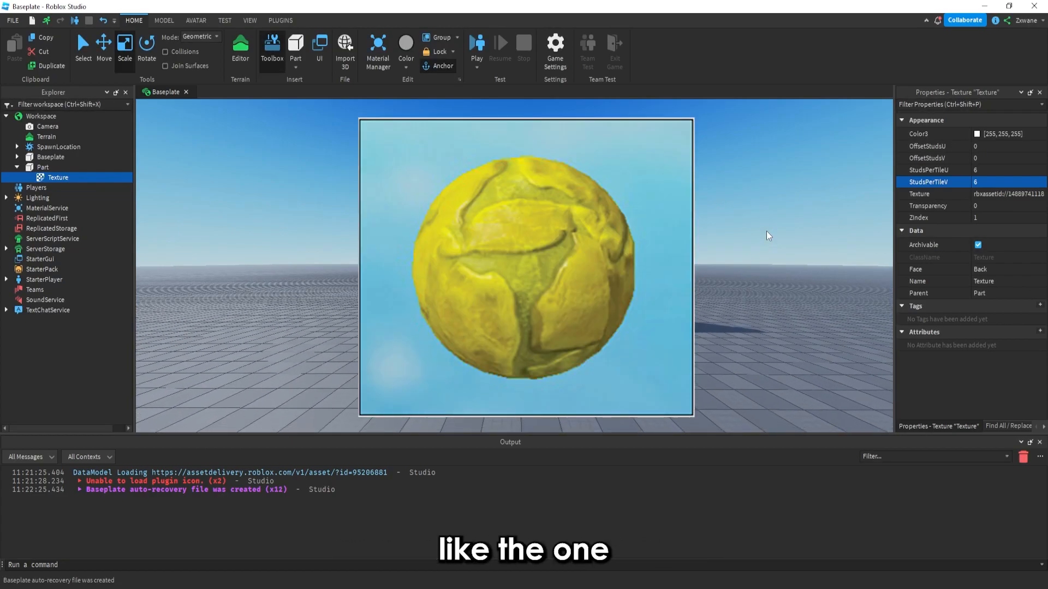
key("s")
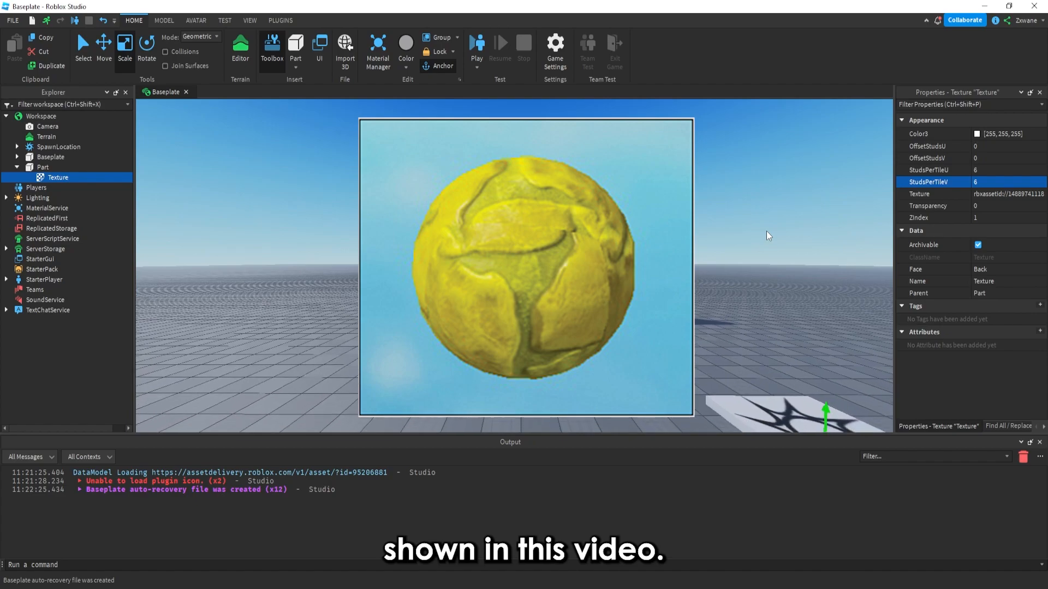